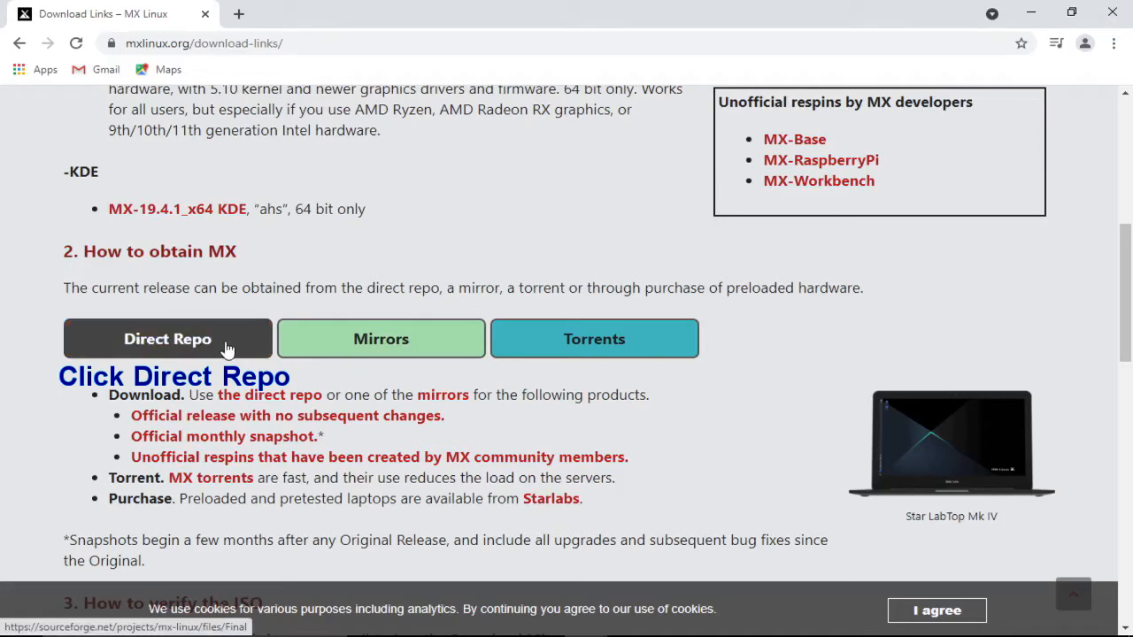
# - Download MX-19.4.1_ahs_x64.iso from the Direct Repo files list on SourceForge
pyautogui.click(227, 348)
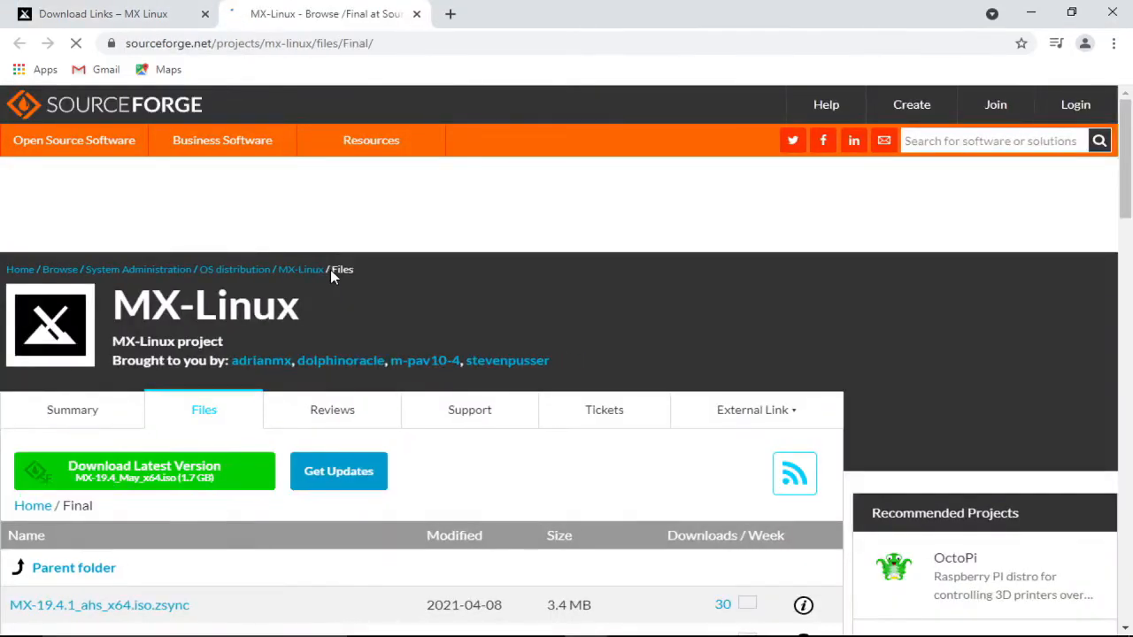
pyautogui.scroll(-2, 330, 270)
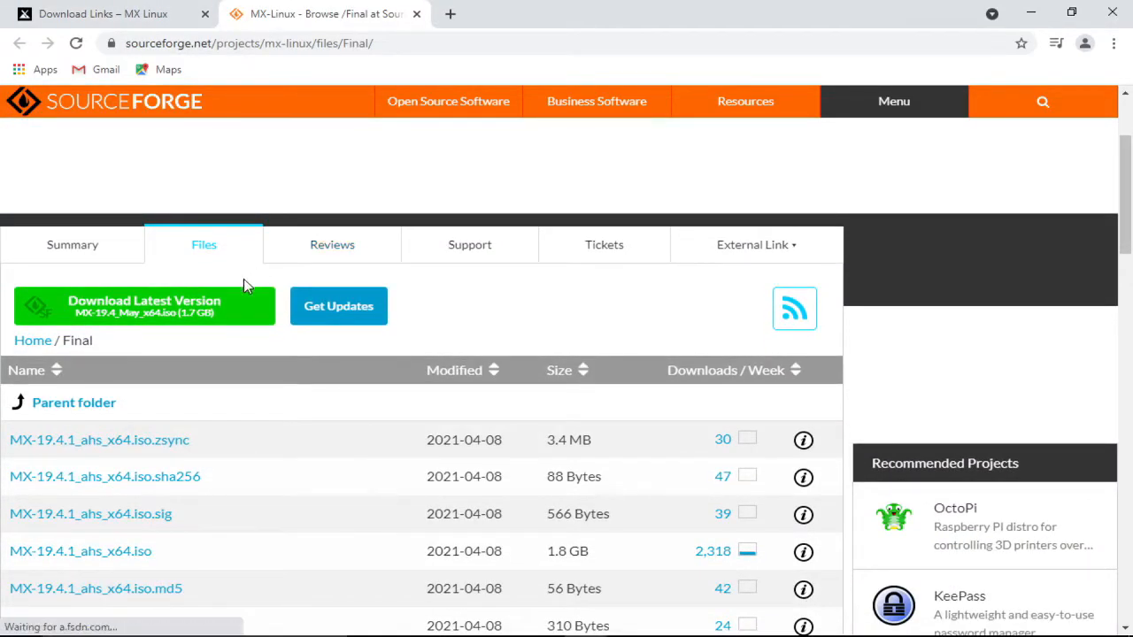
pyautogui.scroll(-2, 236, 309)
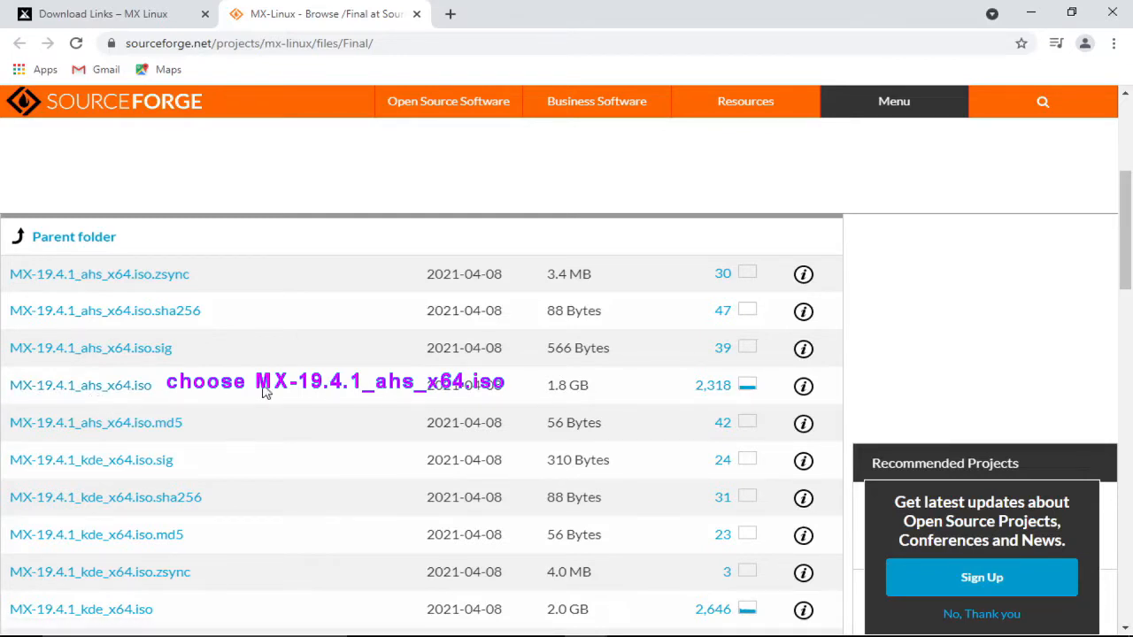
pyautogui.click(85, 386)
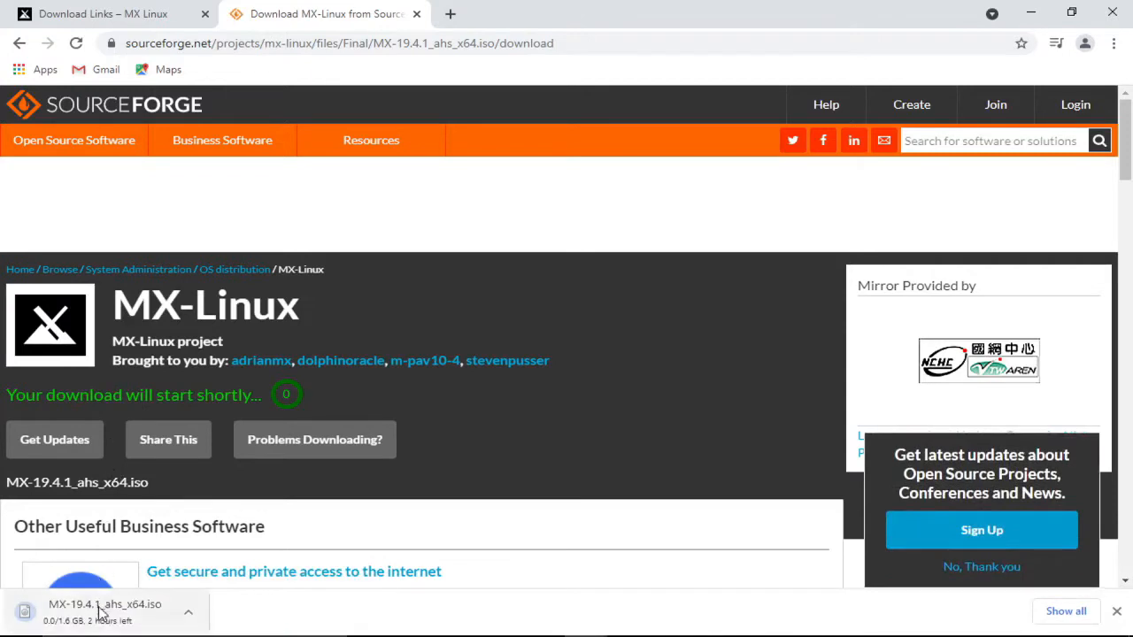
# - Check the MX ISO on Chrome's full downloads page and start a new browser tab
pyautogui.click(1066, 611)
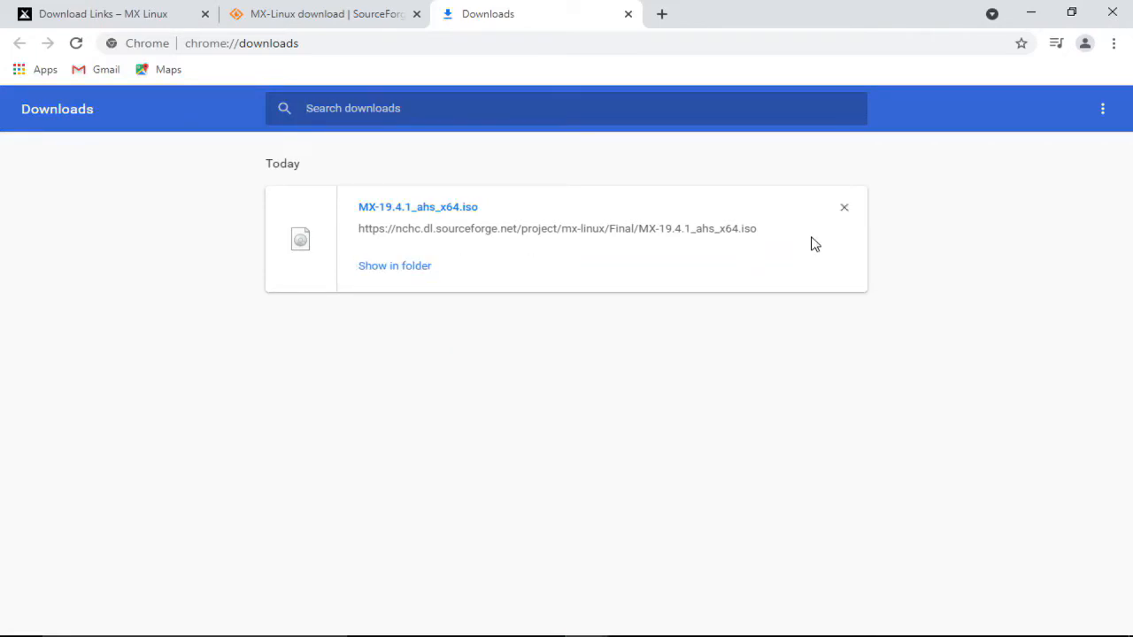
pyautogui.hotkey('ctrl', 't')
# - Search the web for rufus and download Rufus 3.14 from rufus.ie
pyautogui.write('rufu')
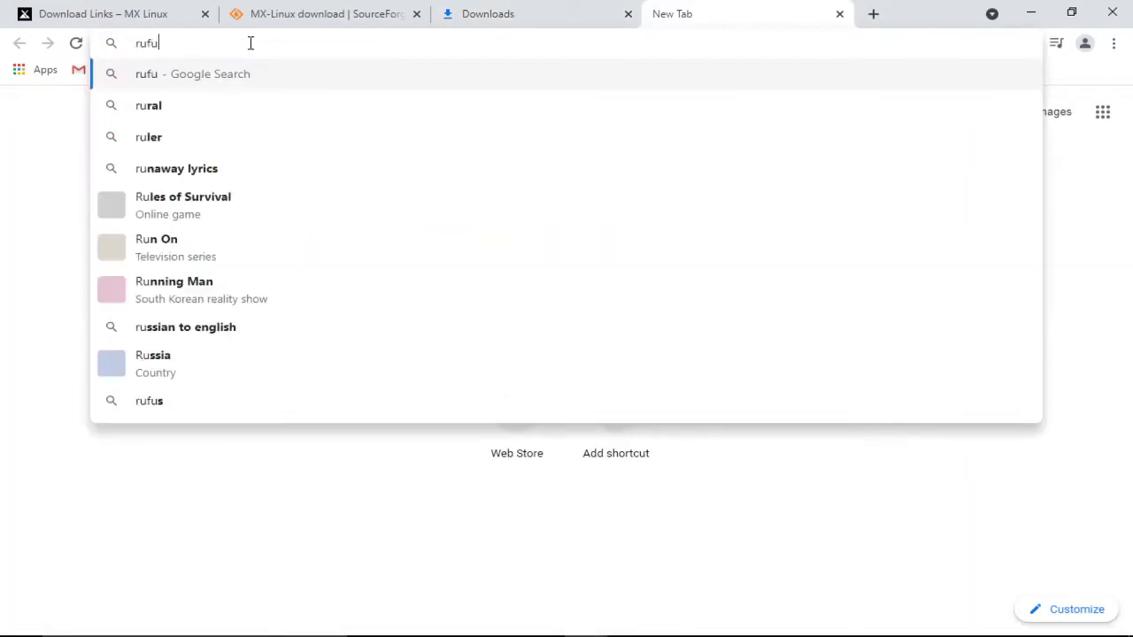
pyautogui.write('s')
pyautogui.press('Return')
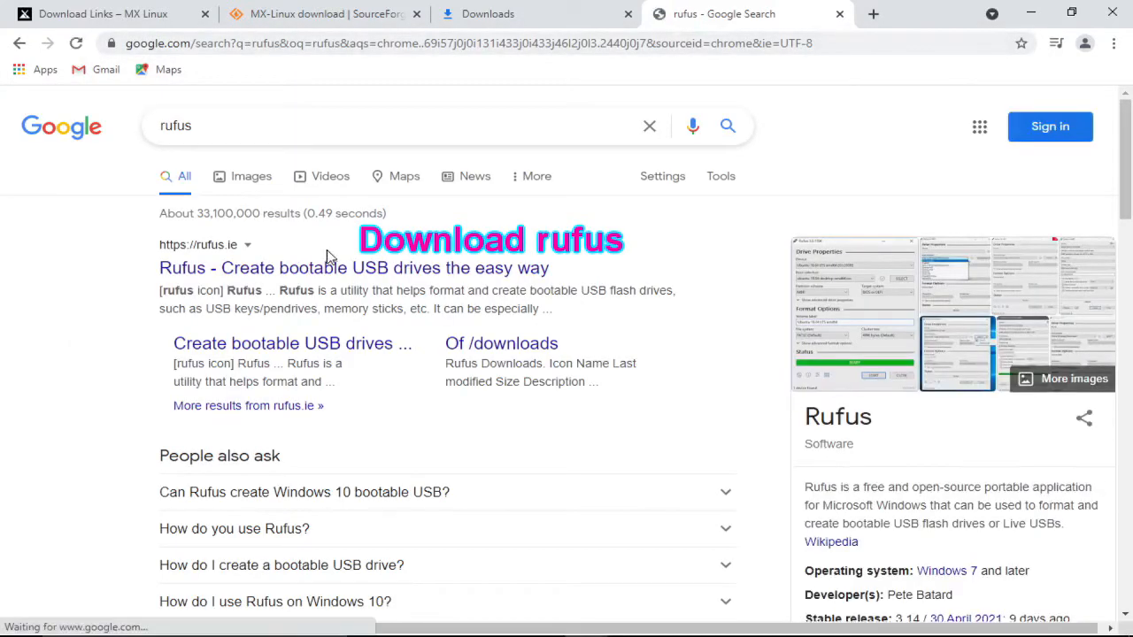
pyautogui.click(370, 269)
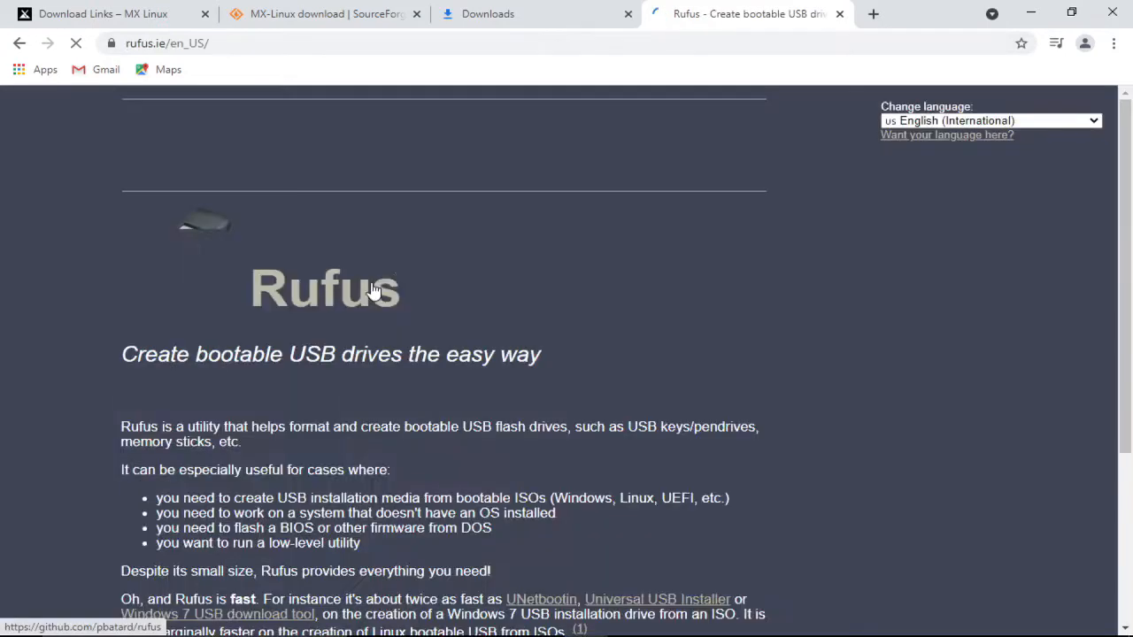
pyautogui.scroll(-8, 402, 248)
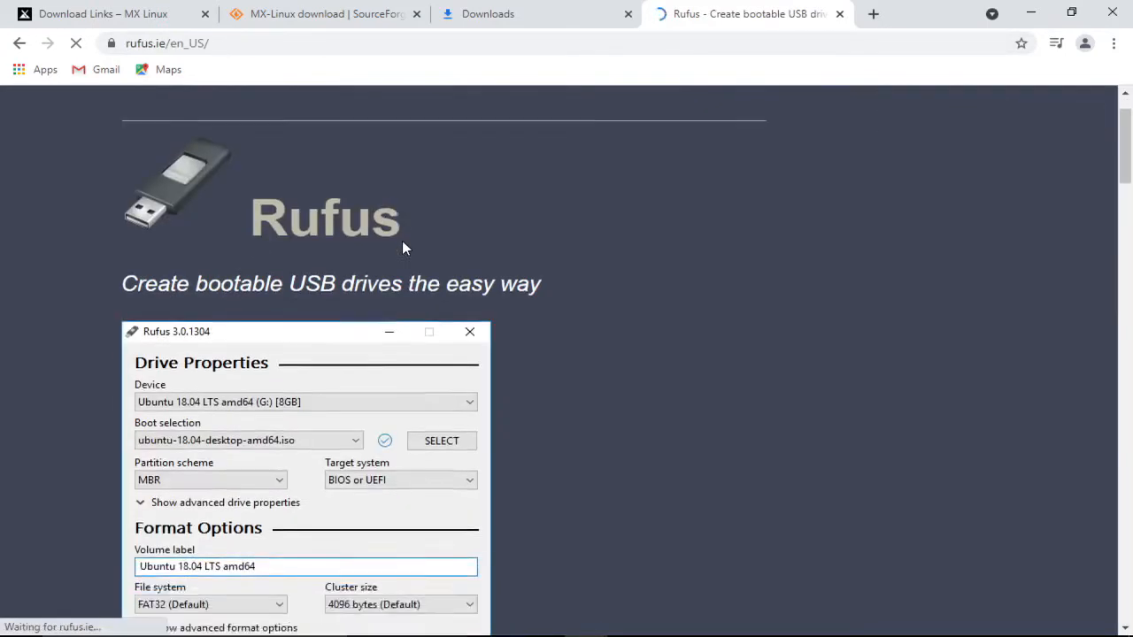
pyautogui.scroll(-5, 402, 241)
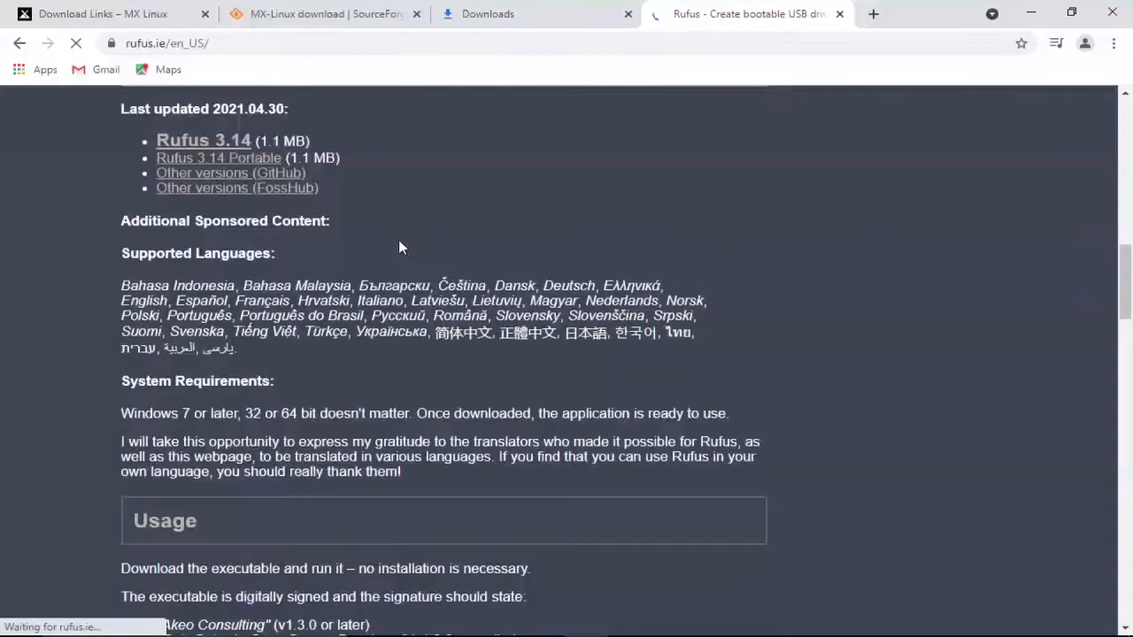
pyautogui.click(194, 141)
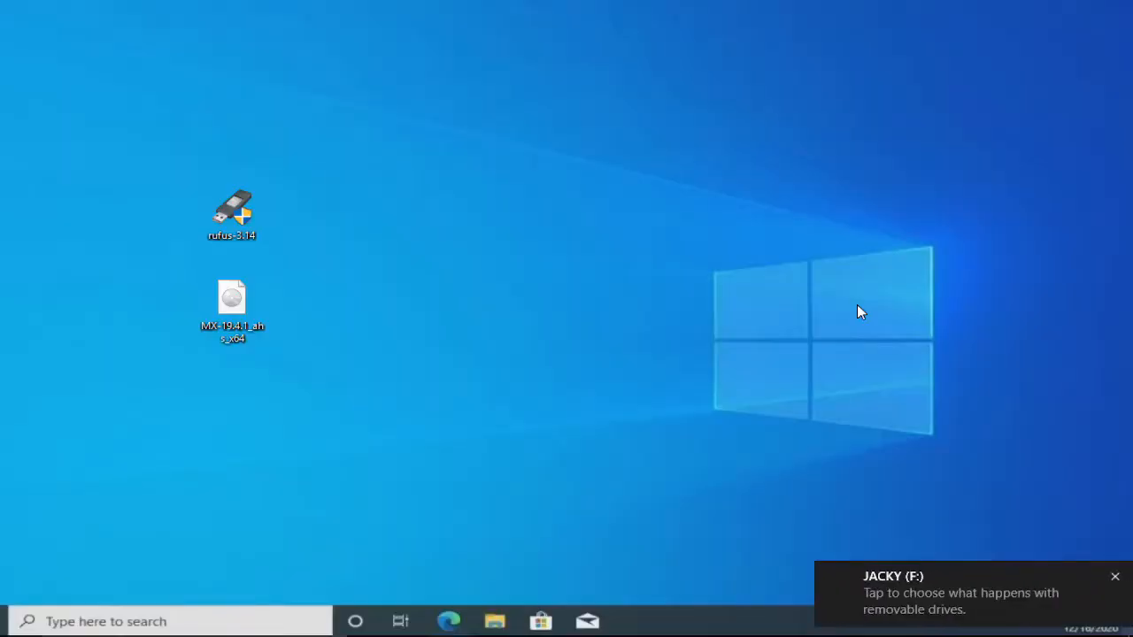
# - Start Rufus 3.14 from the desktop, keeping the 16 GB F: drive as device, and browse for an ISO
pyautogui.rightClick(233, 187)
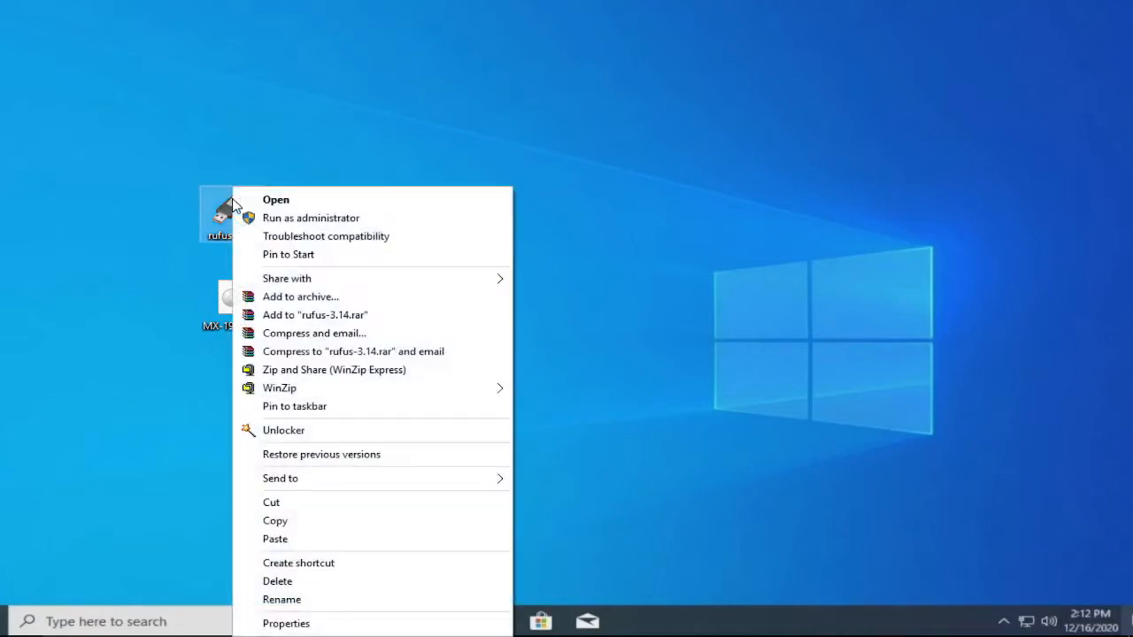
pyautogui.click(299, 203)
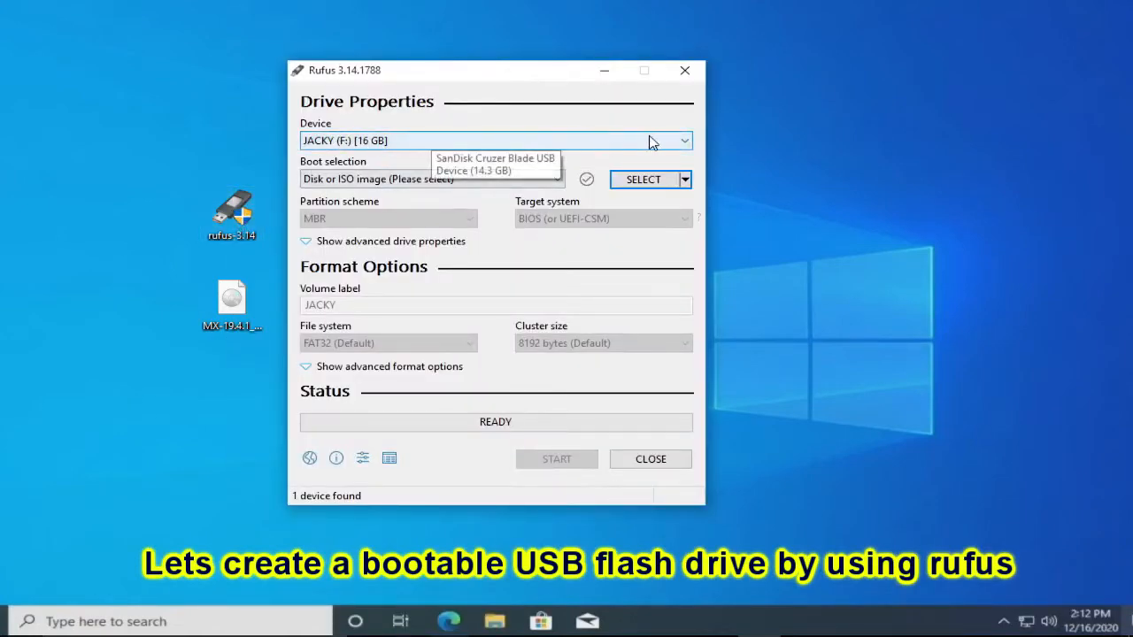
pyautogui.click(686, 141)
pyautogui.click(684, 144)
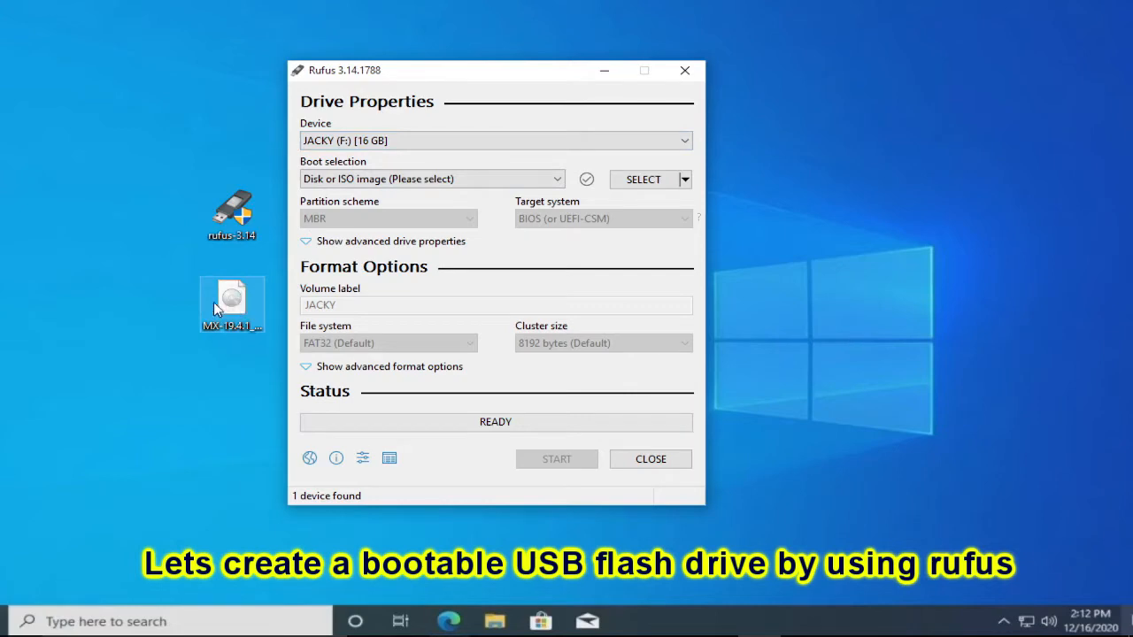
pyautogui.click(557, 179)
pyautogui.click(567, 180)
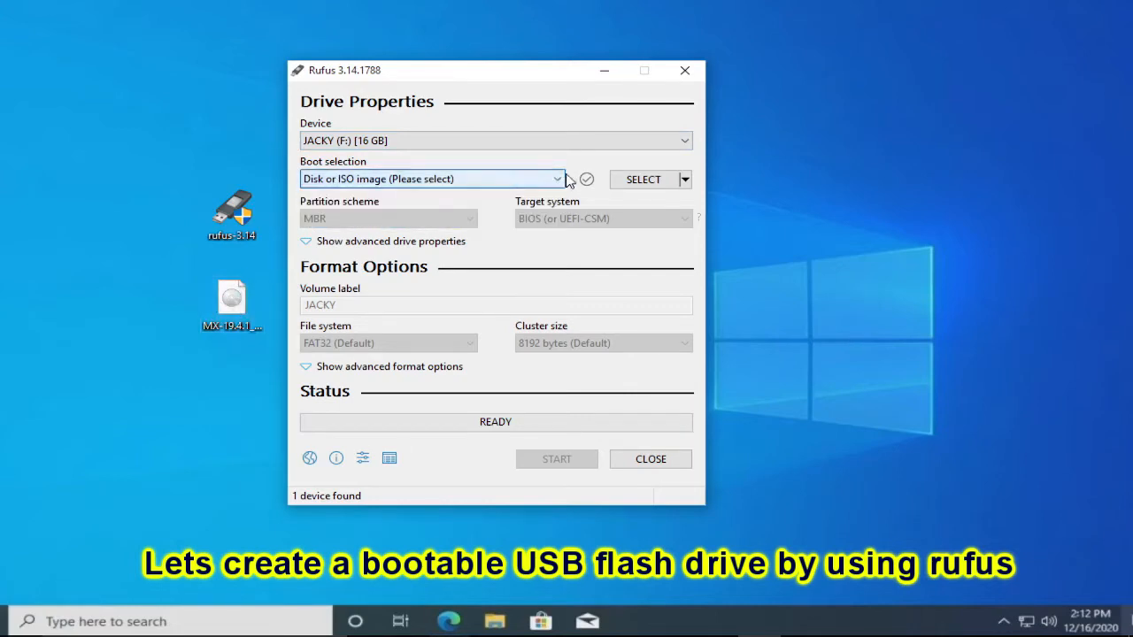
pyautogui.click(664, 179)
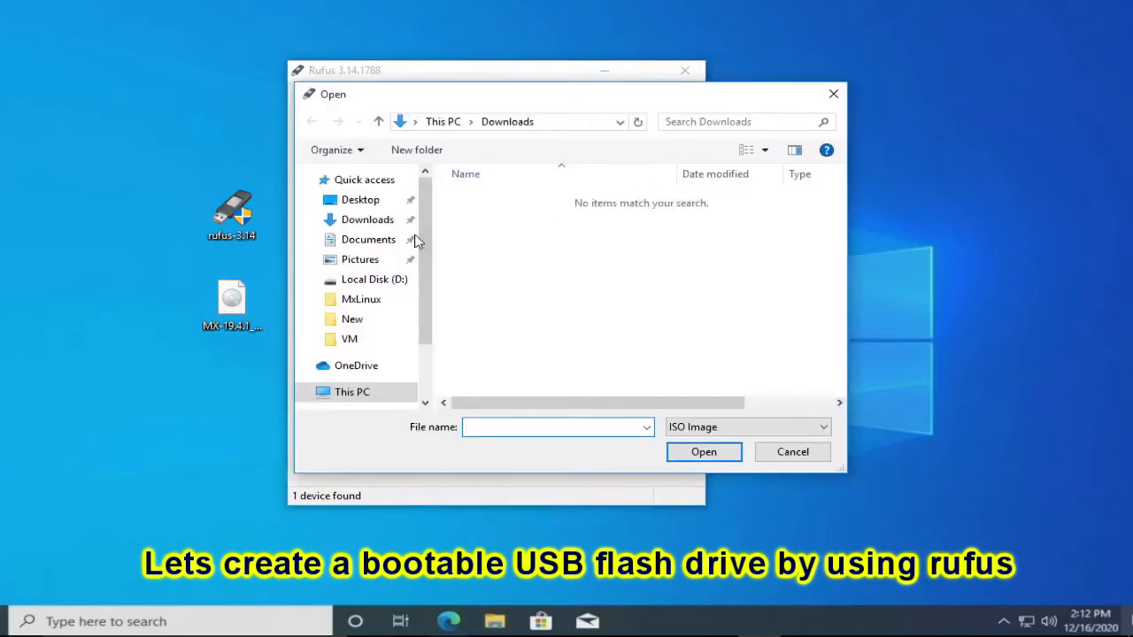
# - Choose MX-19.4.1_ahs_x64 on the Desktop as Rufus's boot image
pyautogui.click(236, 305)
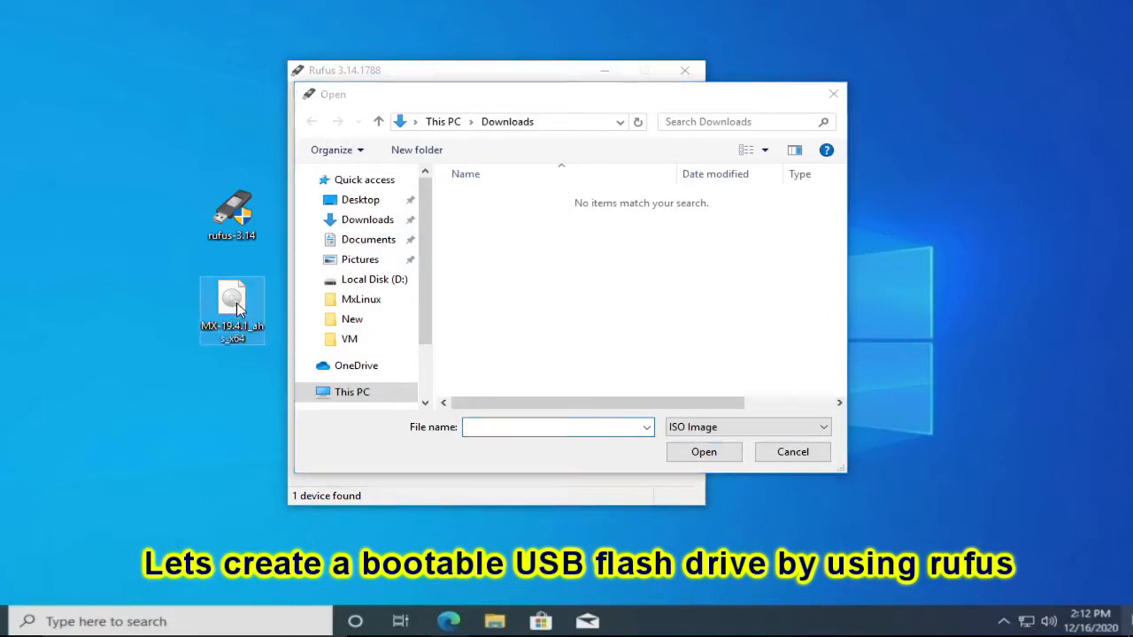
pyautogui.click(362, 203)
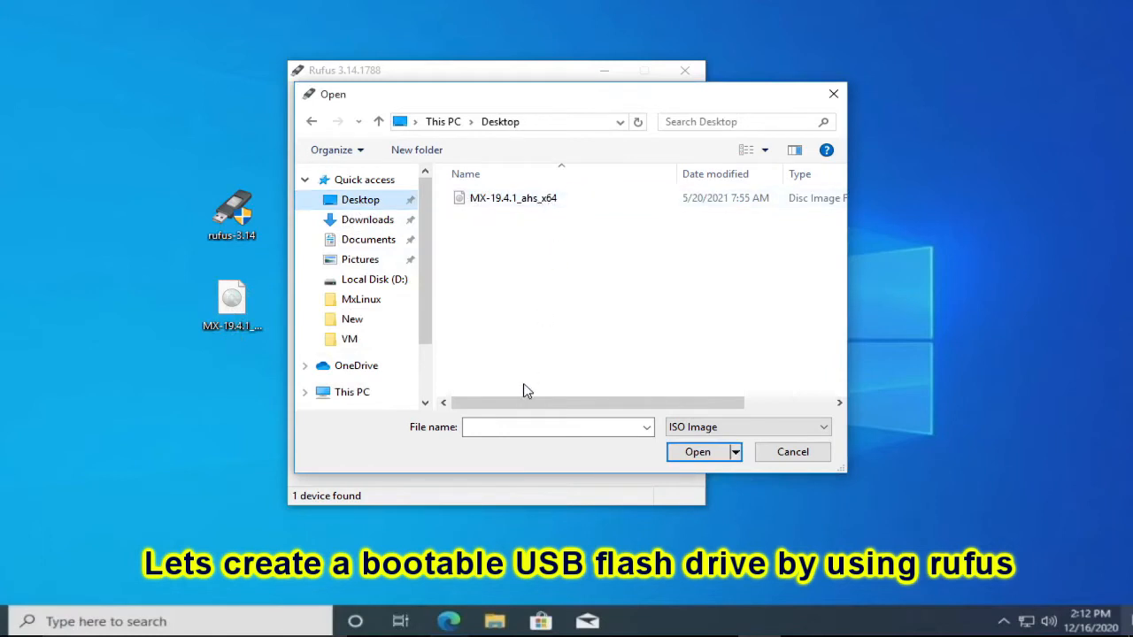
pyautogui.click(488, 200)
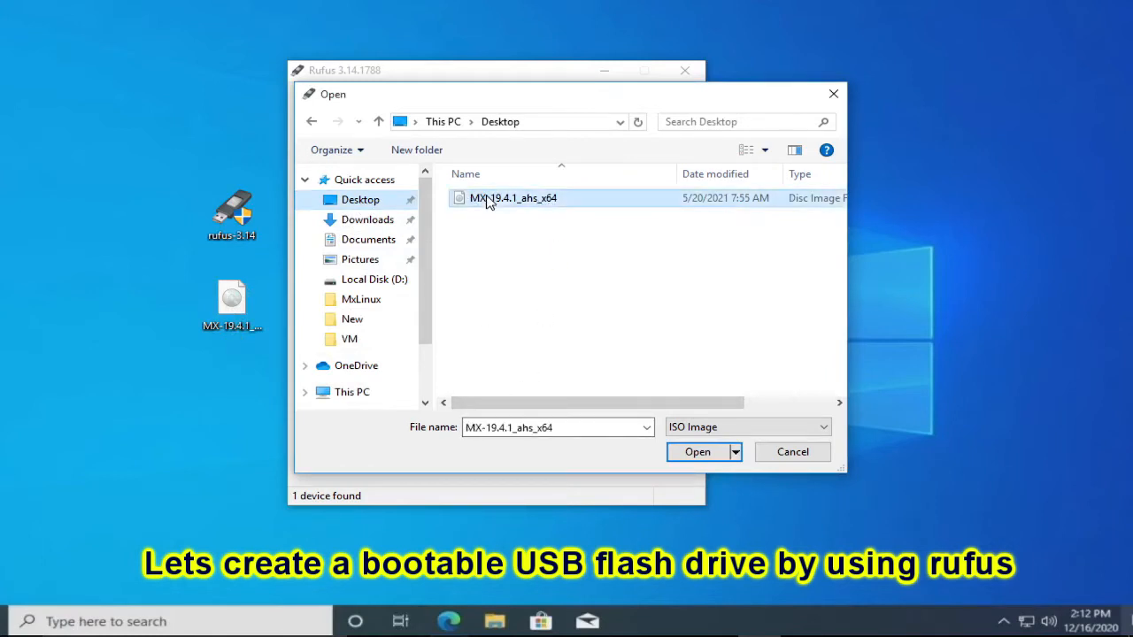
pyautogui.click(695, 454)
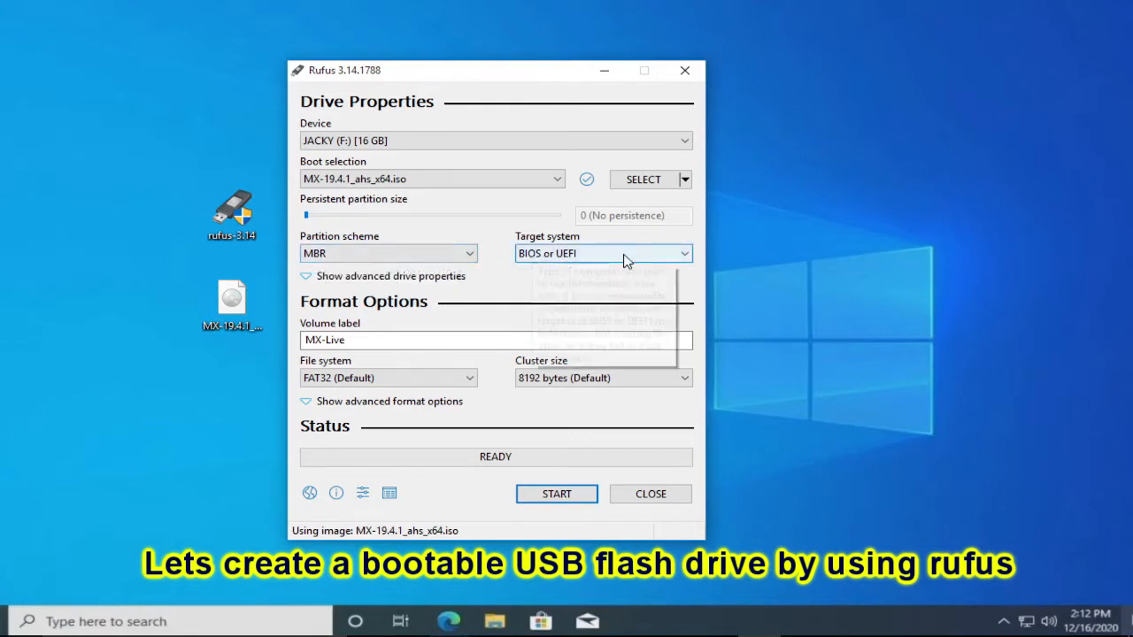
# - Return the partition scheme to MBR after trying GPT, keep label MX-Live, and start writing
pyautogui.click(471, 254)
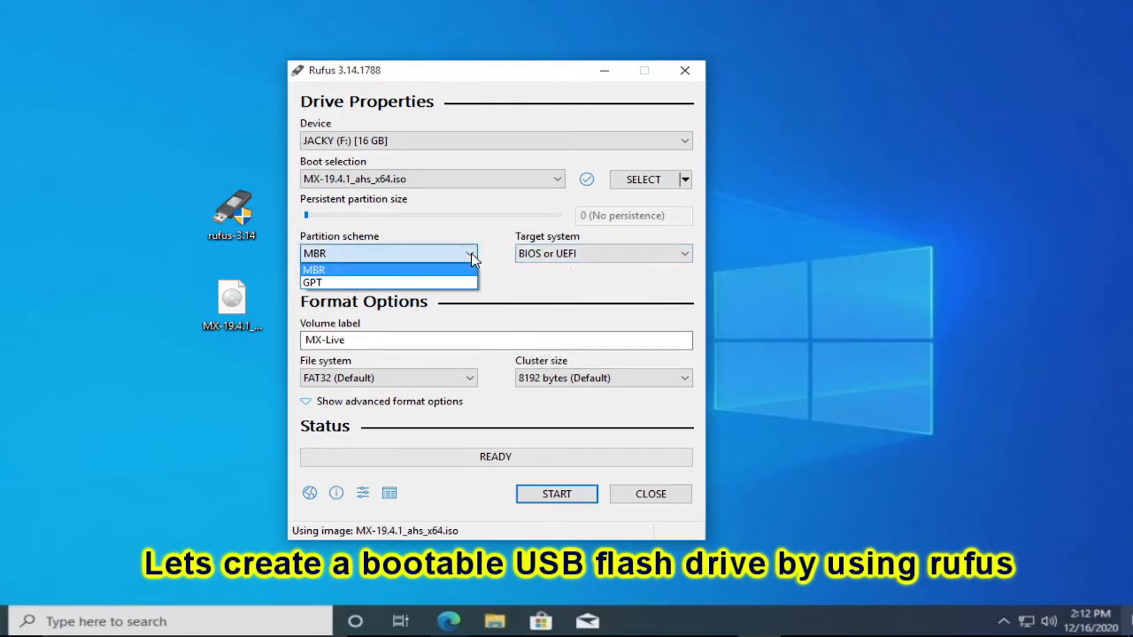
pyautogui.click(313, 284)
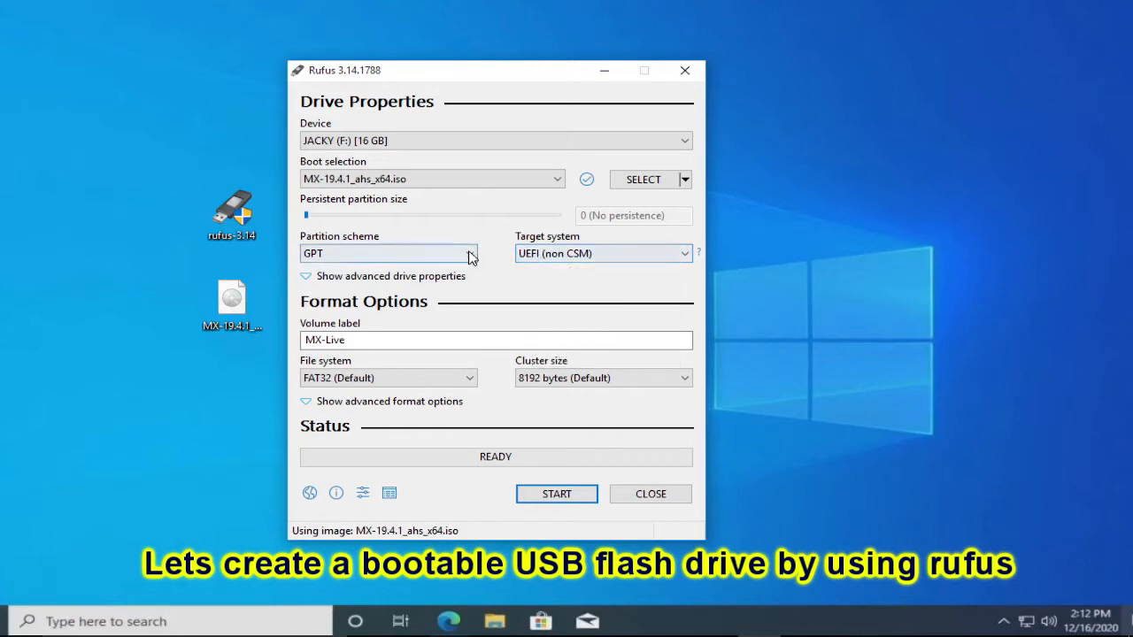
pyautogui.click(312, 254)
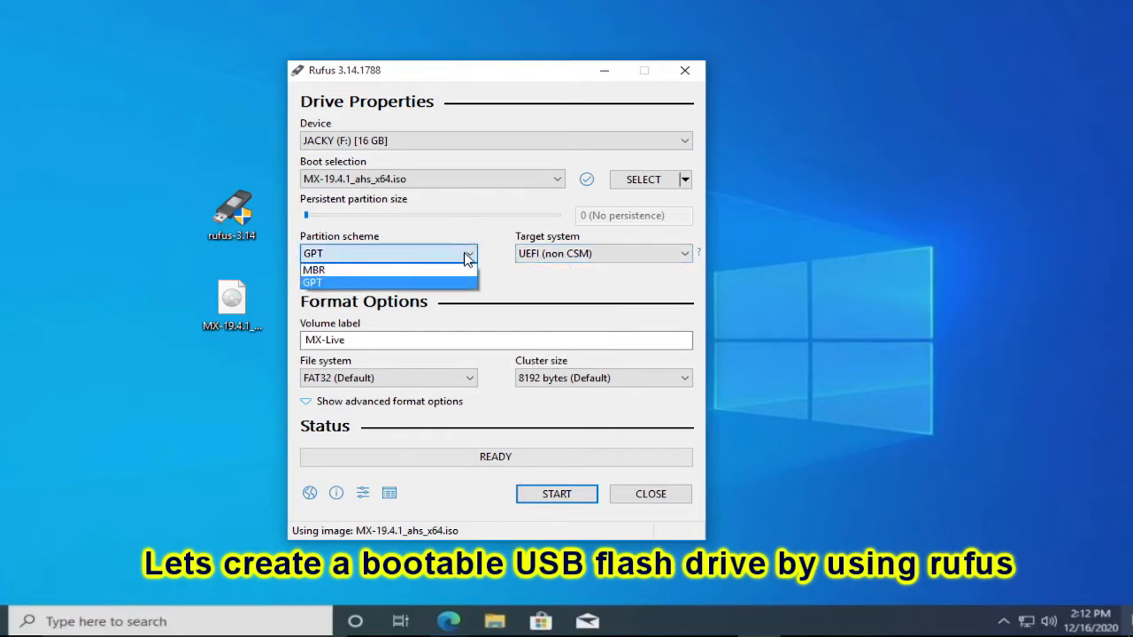
pyautogui.click(314, 270)
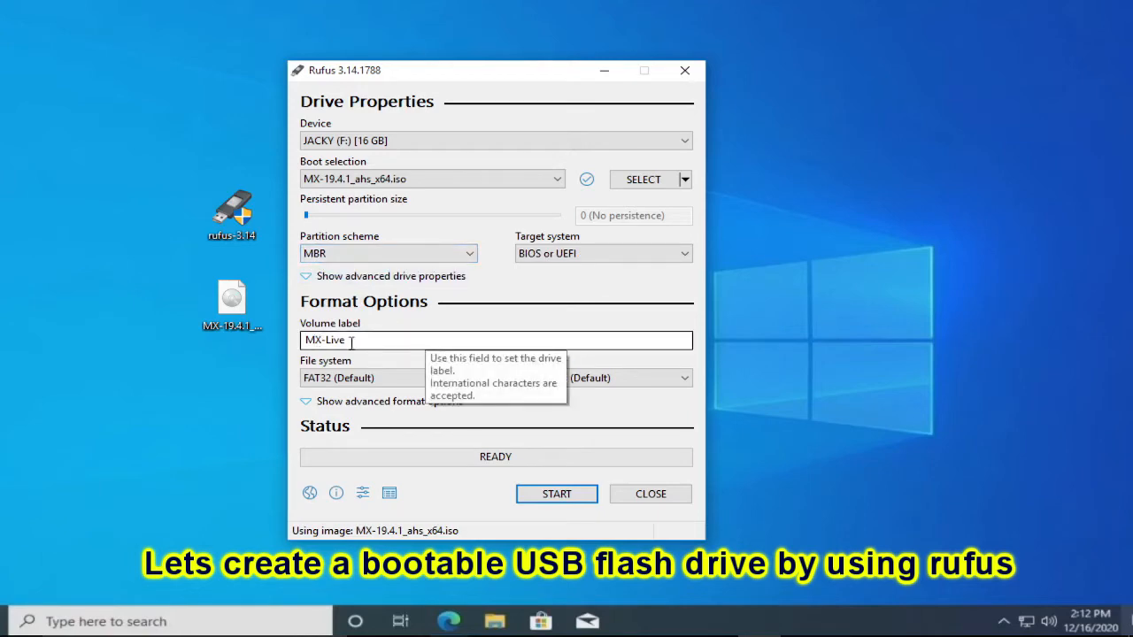
pyautogui.click(559, 498)
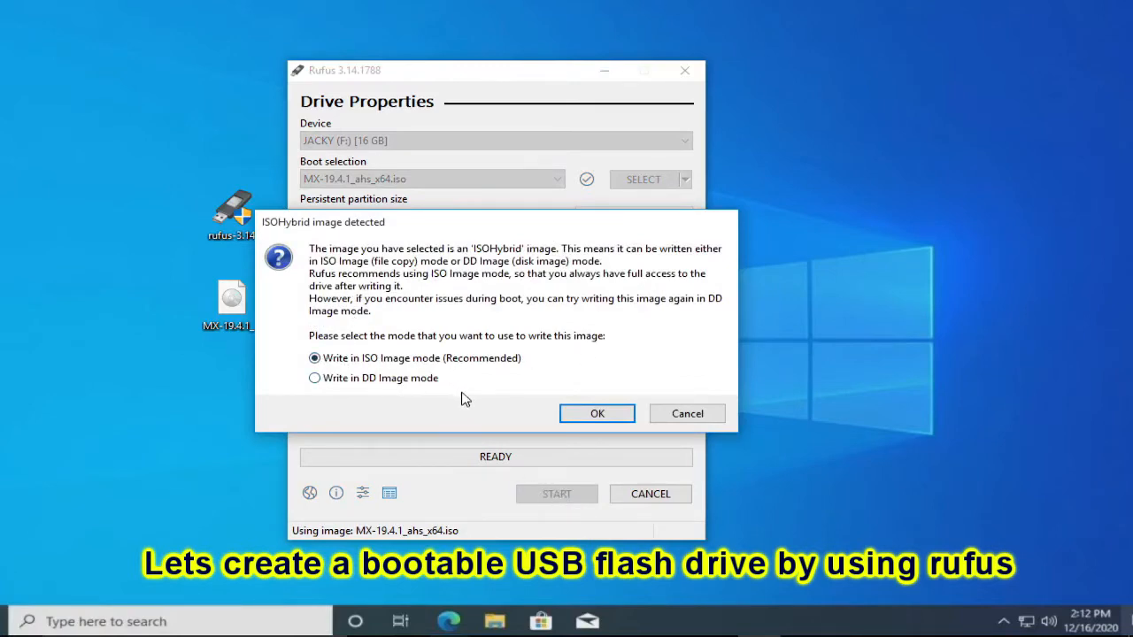
# - Accept ISO Image write mode, the Grub and Syslinux downloads, and erasing the USB drive
pyautogui.click(620, 416)
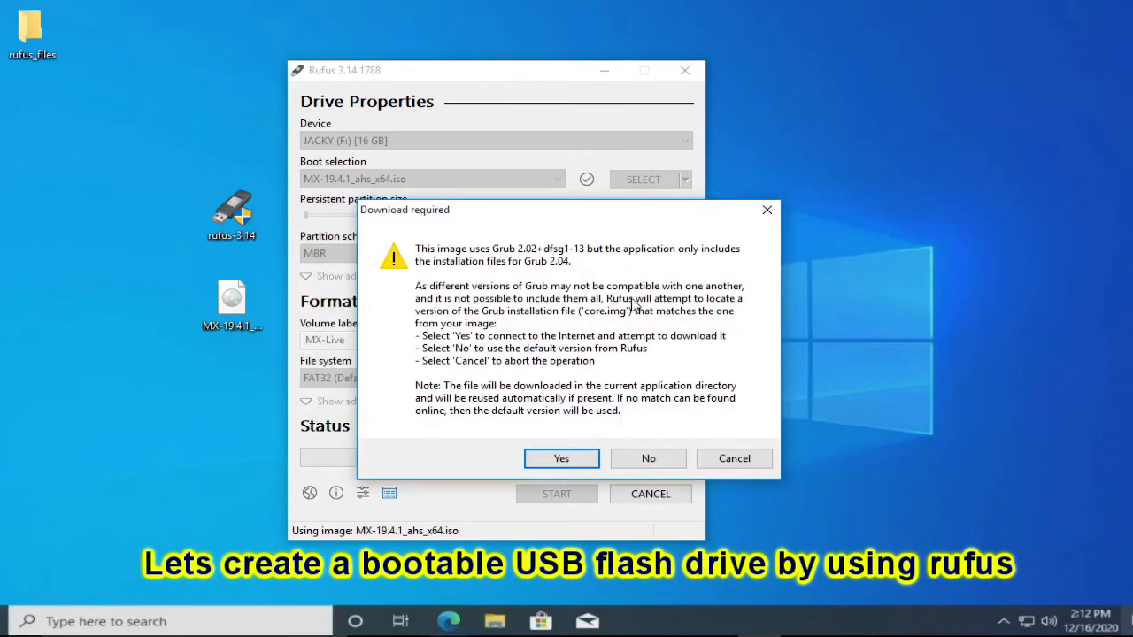
pyautogui.moveTo(650, 216); pyautogui.dragTo(581, 208)
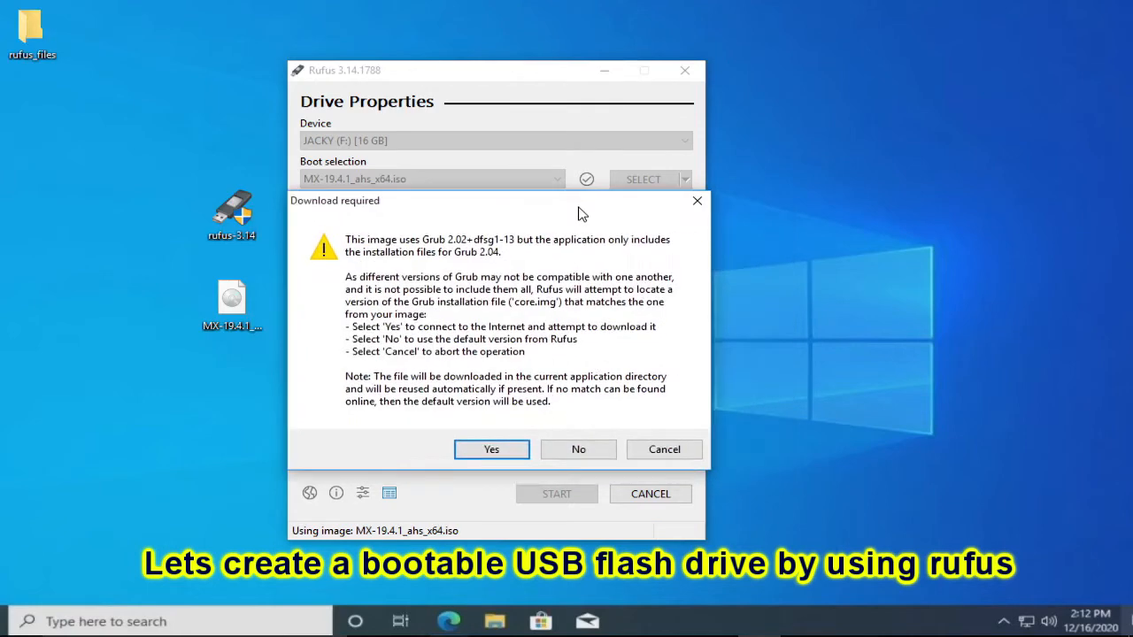
pyautogui.click(492, 451)
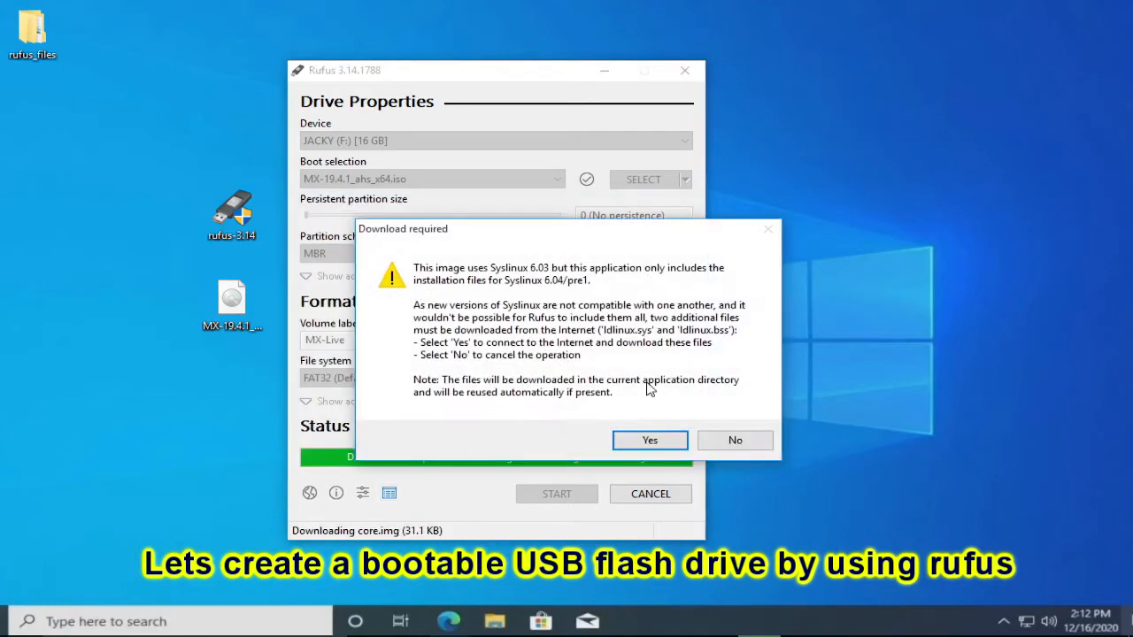
pyautogui.click(649, 440)
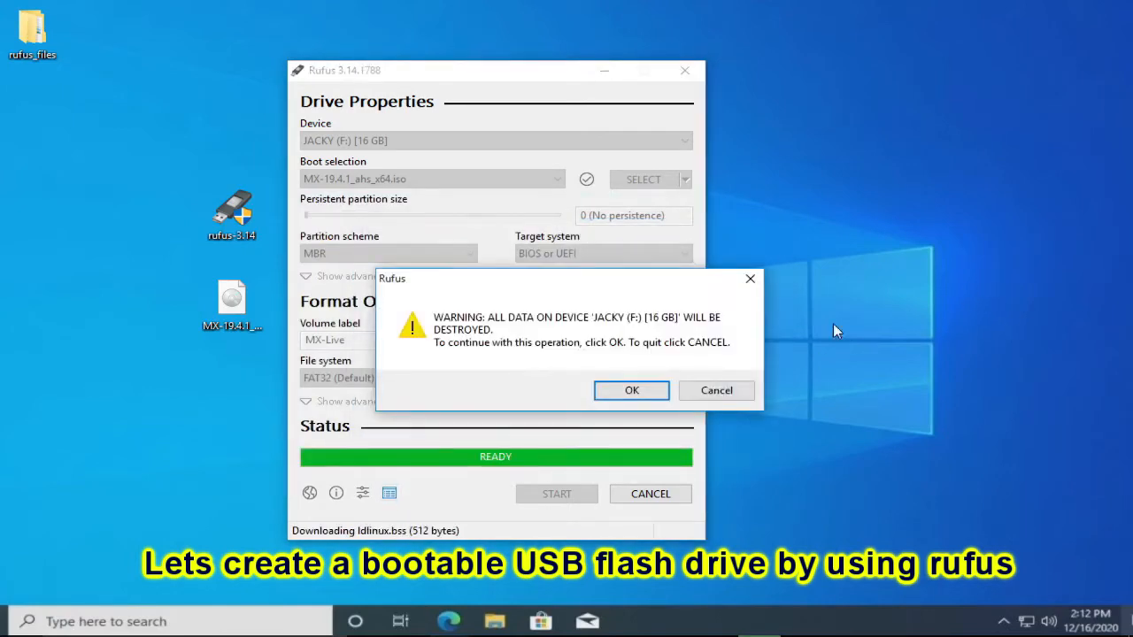
pyautogui.click(631, 392)
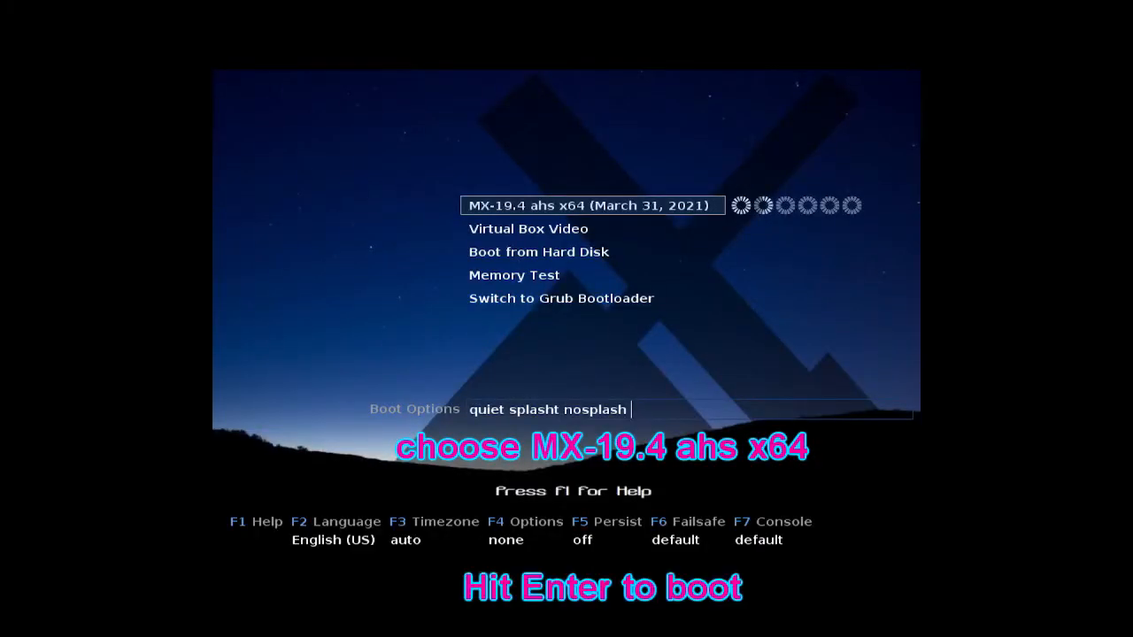
# - Boot the MX-19.4 ahs x64 live entry from the boot menu
pyautogui.press('Return')
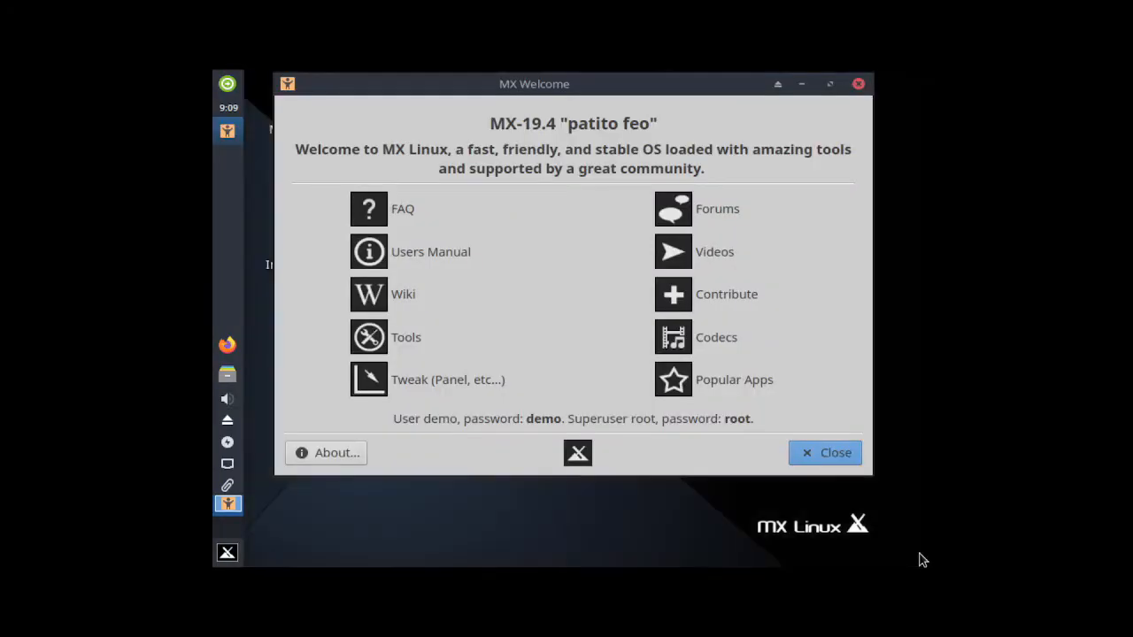
# - Close MX Welcome and set the Virtual1 display to 1280x768 in ARandR
pyautogui.click(823, 454)
pyautogui.rightClick(499, 249)
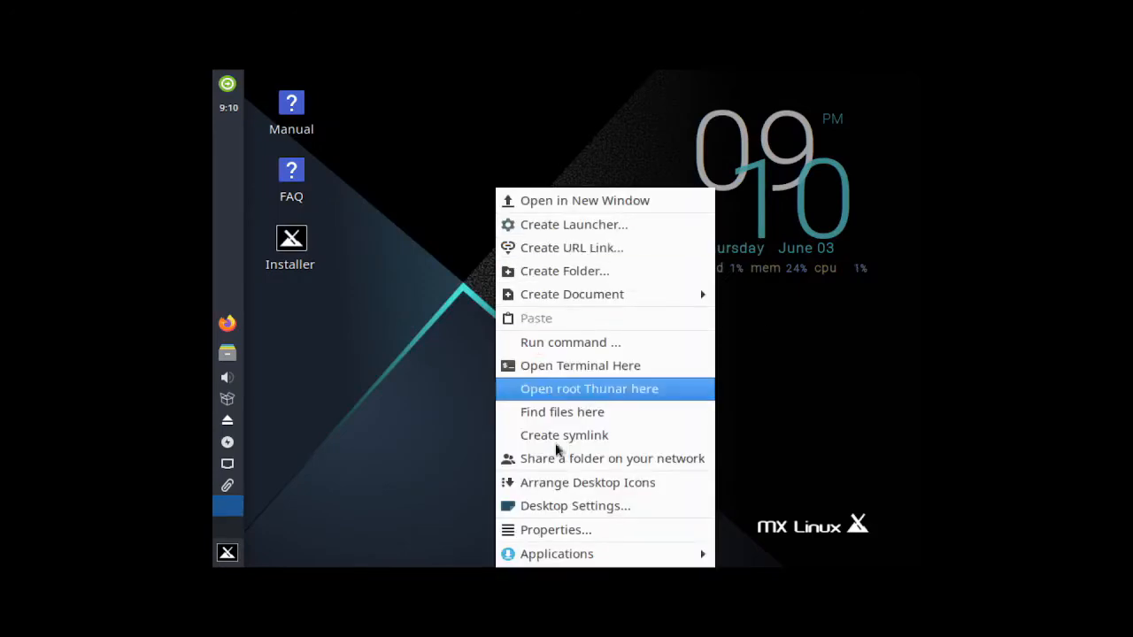
pyautogui.moveTo(574, 558)
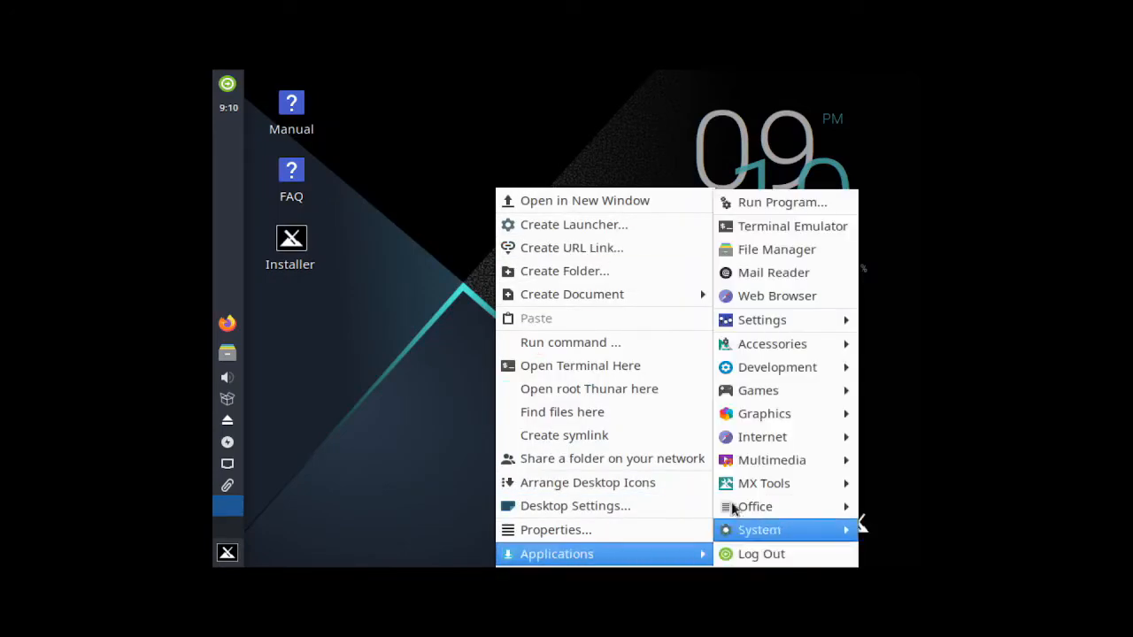
pyautogui.moveTo(758, 327)
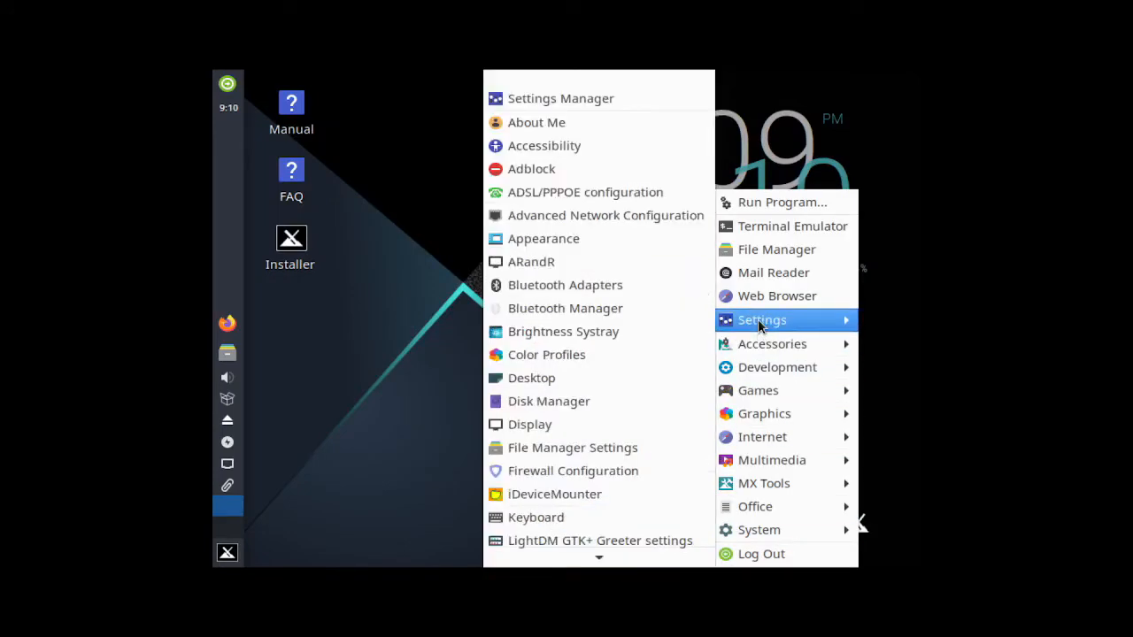
pyautogui.click(524, 263)
pyautogui.rightClick(500, 341)
pyautogui.moveTo(536, 396)
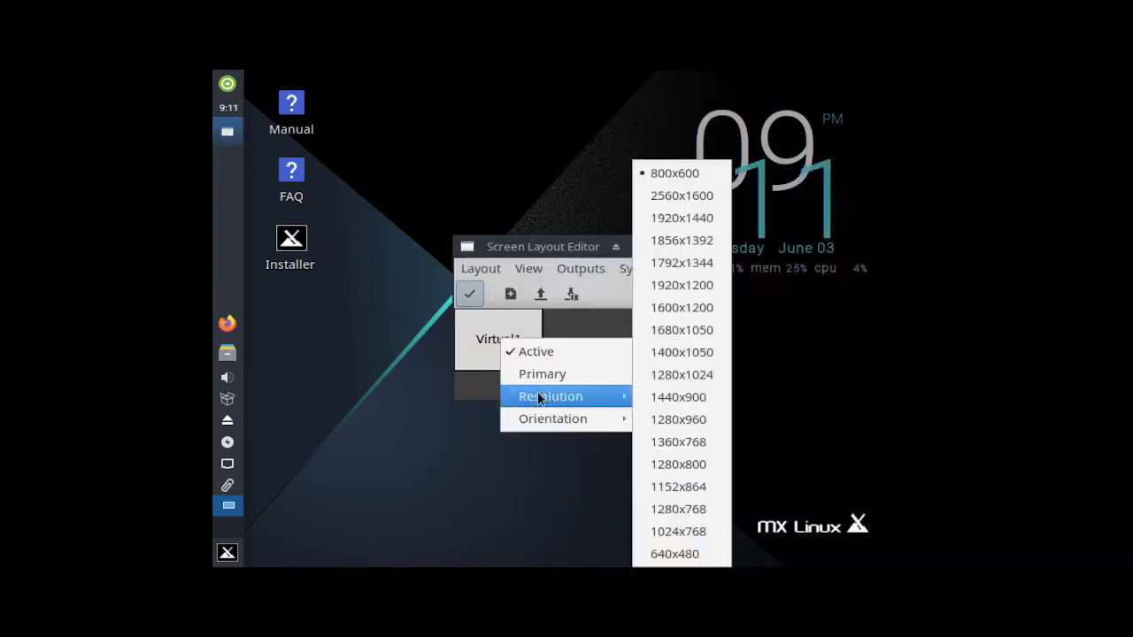
pyautogui.click(698, 518)
pyautogui.click(469, 293)
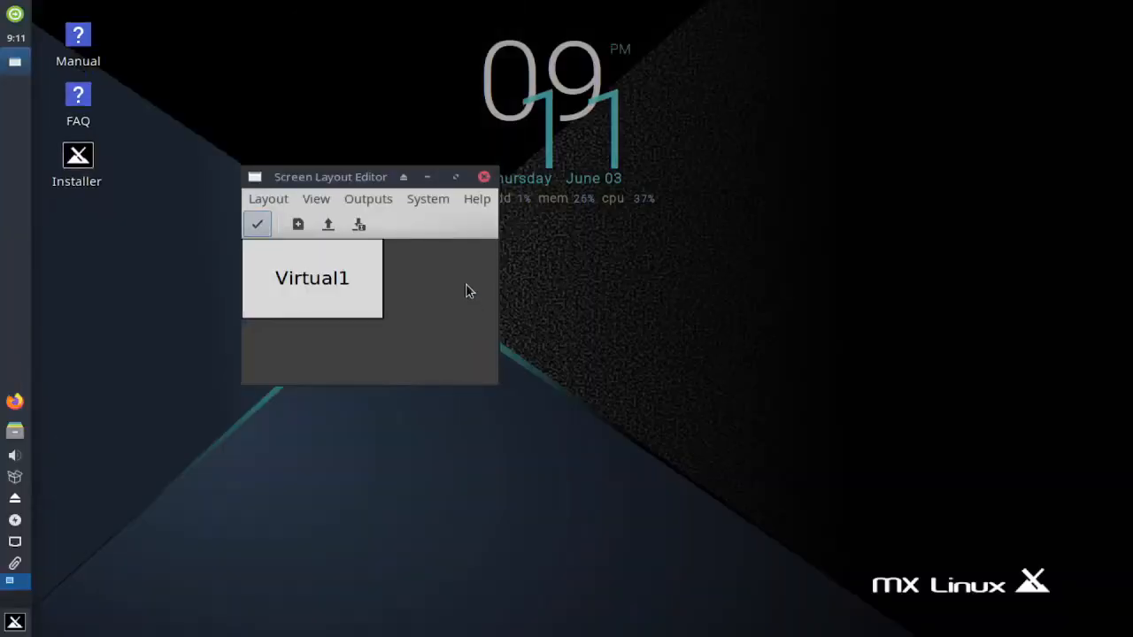
pyautogui.click(484, 178)
# - Run the desktop Installer, maximize its window, and accept the Terms of Use
pyautogui.rightClick(78, 159)
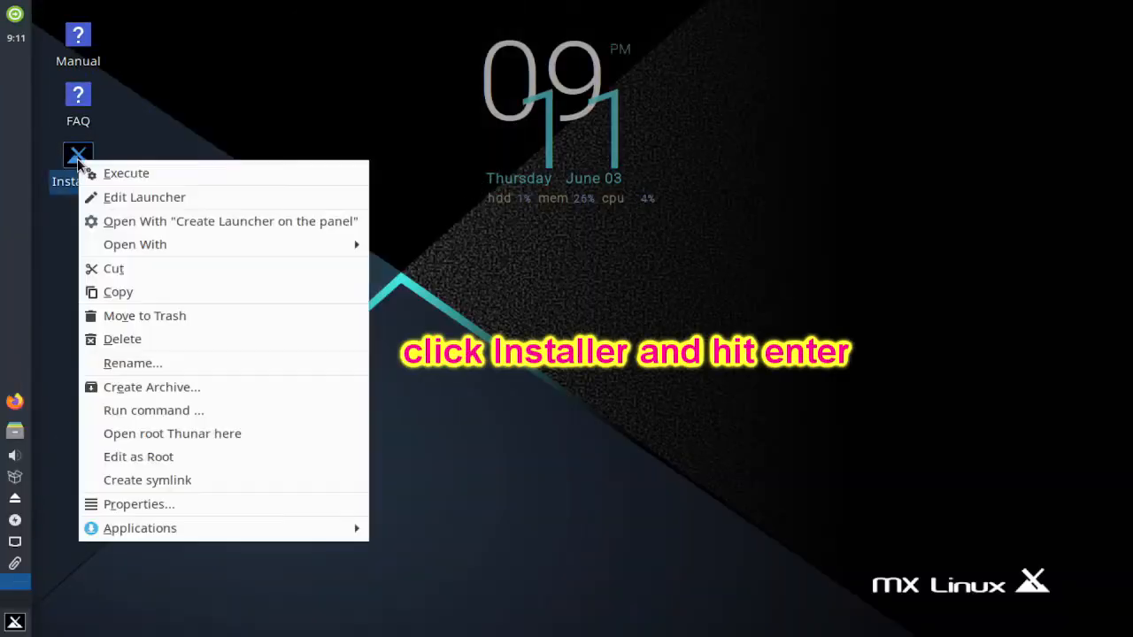
pyautogui.click(104, 172)
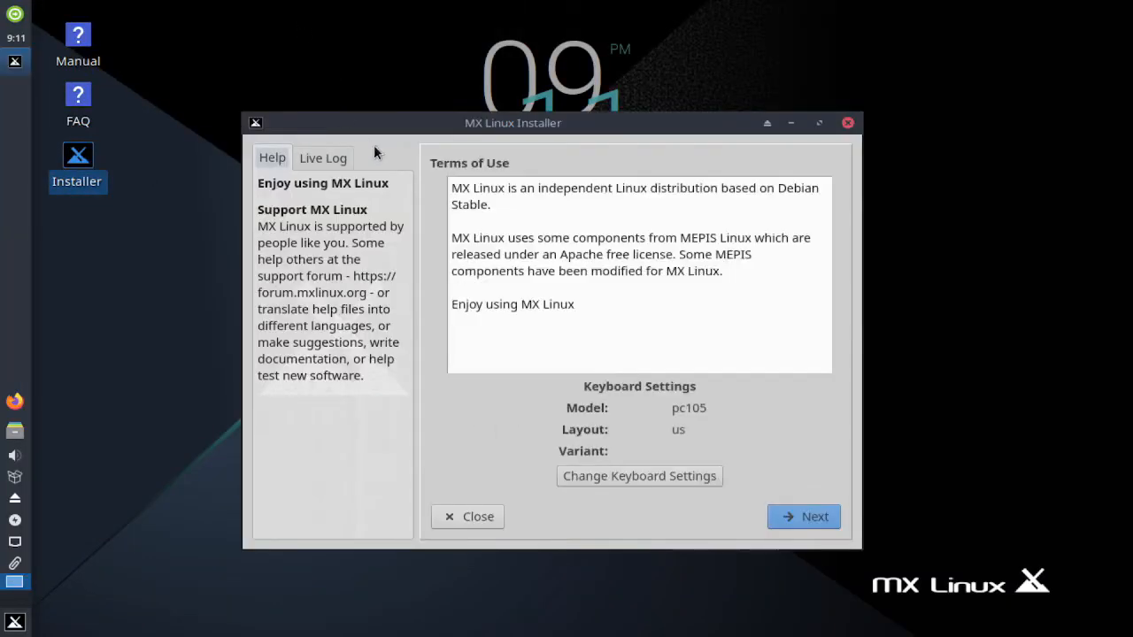
pyautogui.click(819, 123)
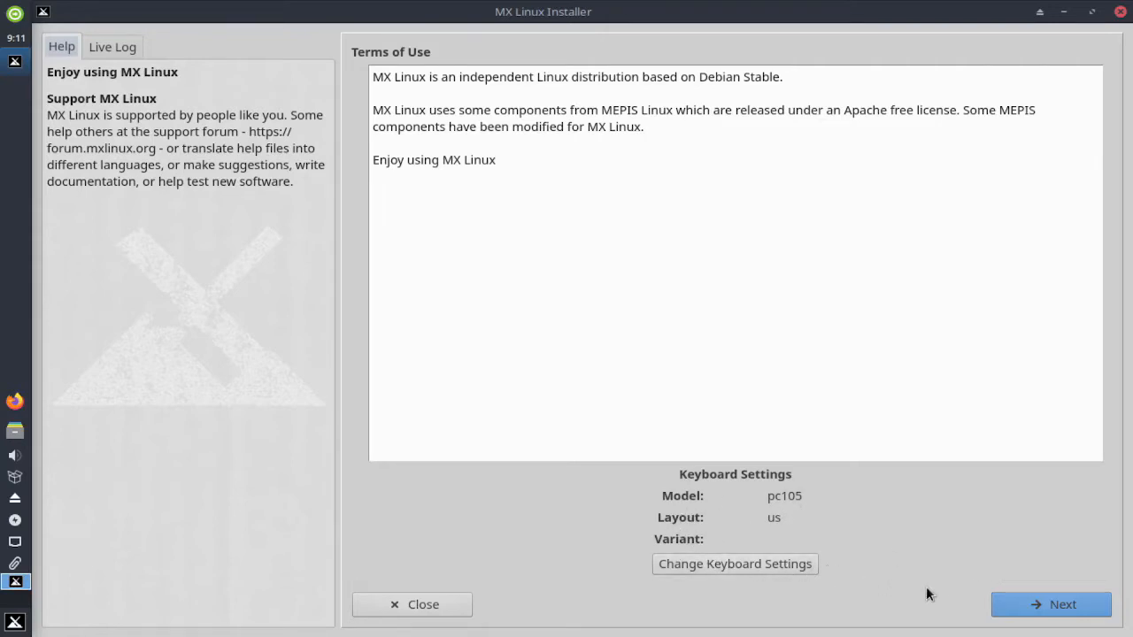
pyautogui.click(1071, 610)
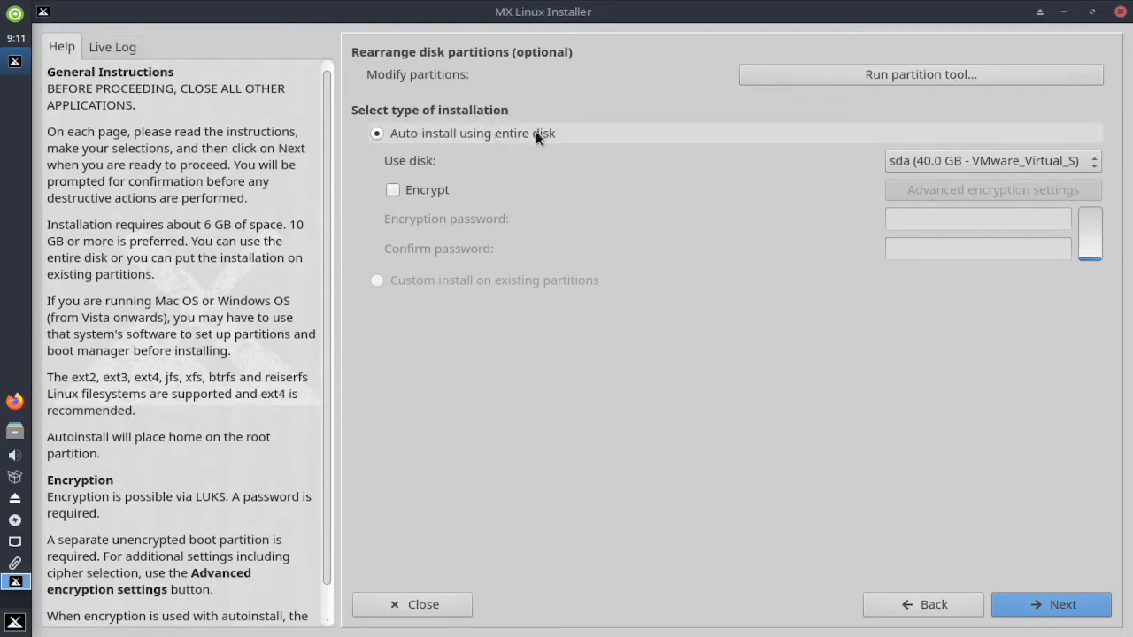
# - Auto-install onto the whole 40 GB sda disk and confirm formatting it
pyautogui.click(1068, 161)
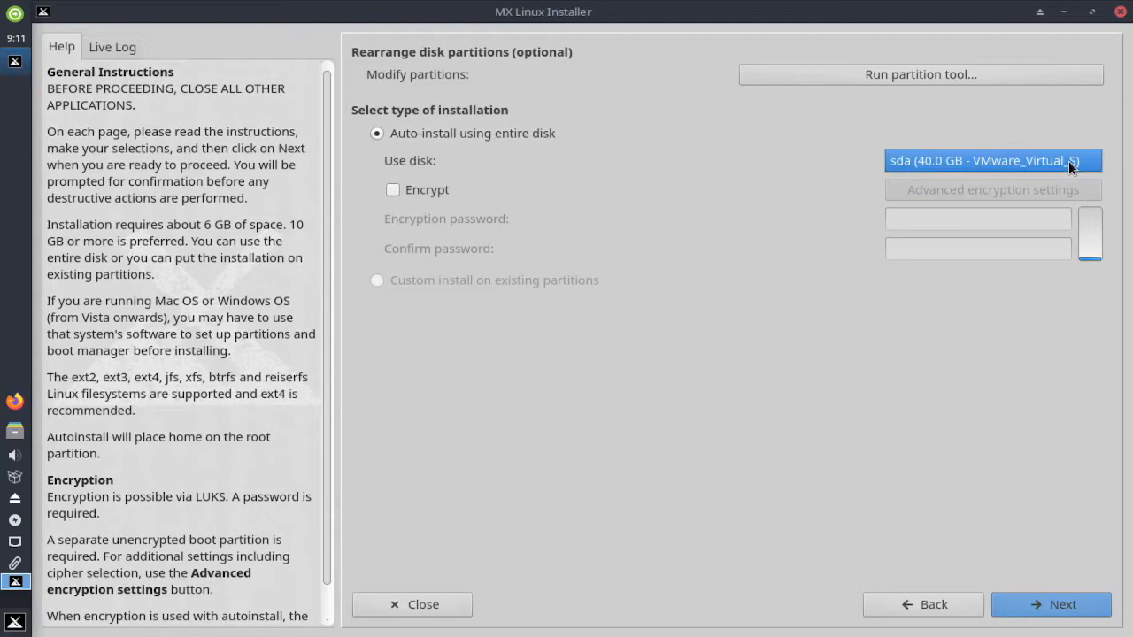
pyautogui.click(1062, 161)
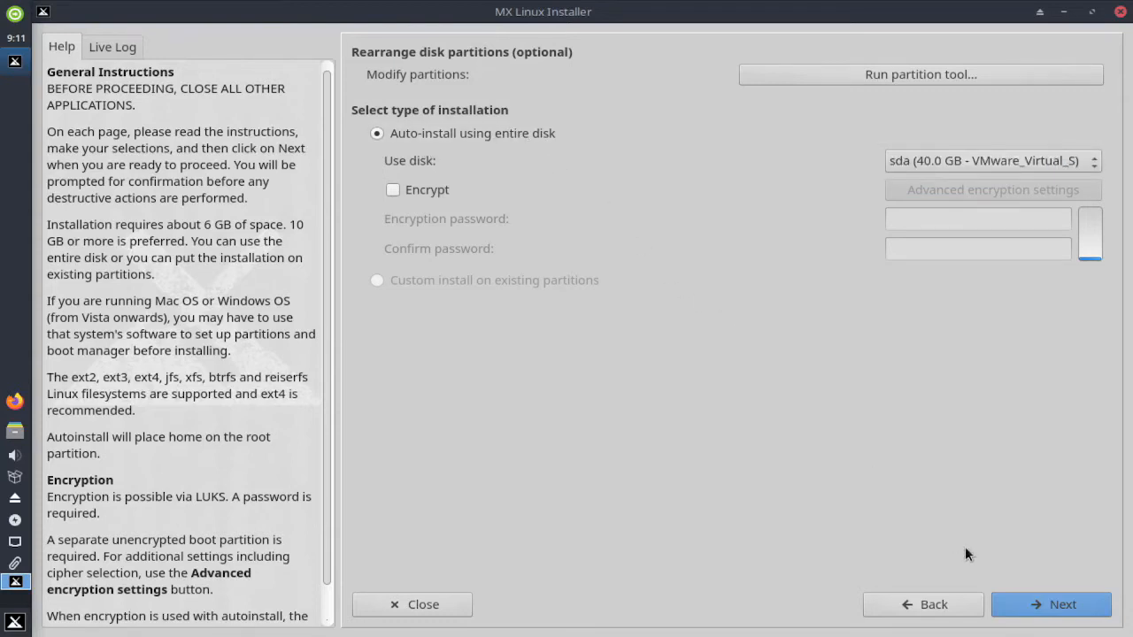
pyautogui.click(1064, 607)
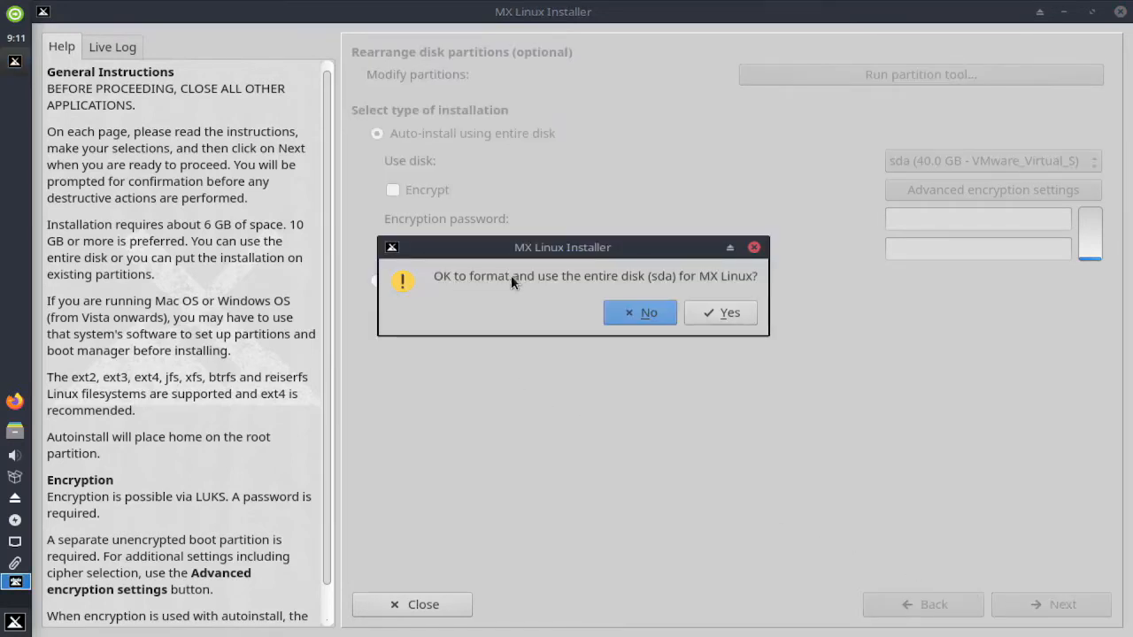
pyautogui.click(722, 312)
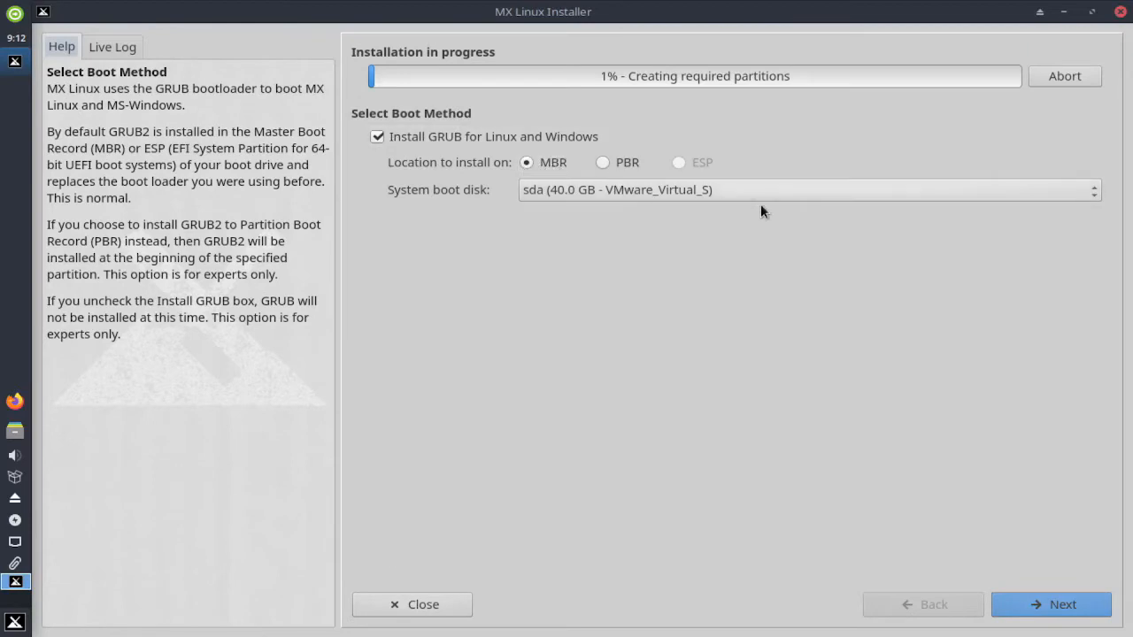
# - Keep GRUB installing to the MBR with sda as the system boot disk
pyautogui.click(841, 190)
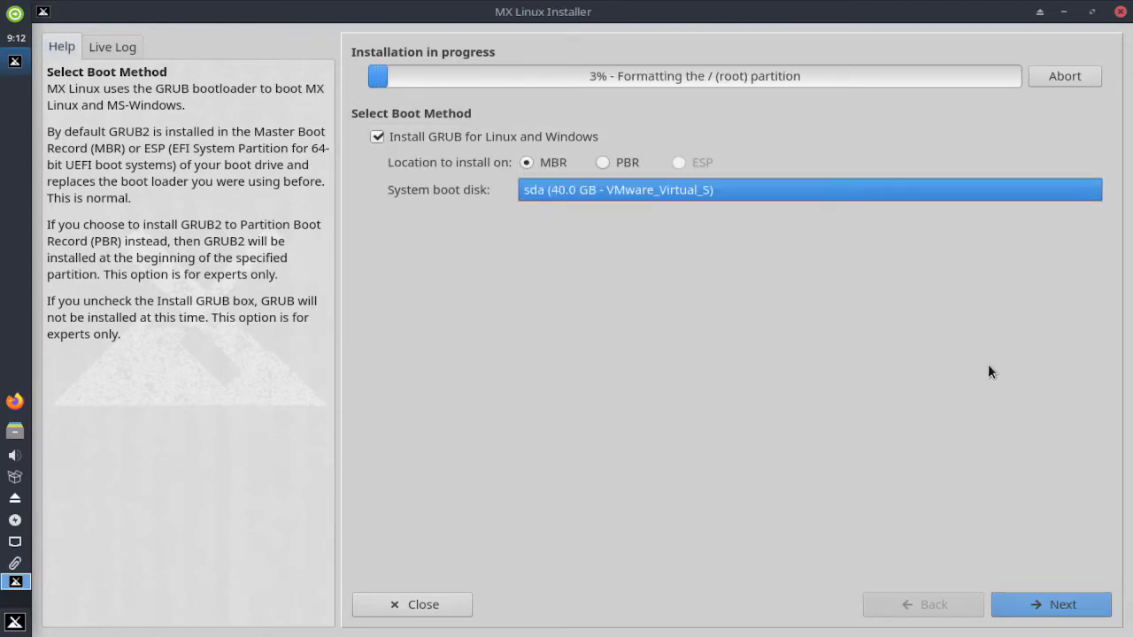
pyautogui.click(1027, 608)
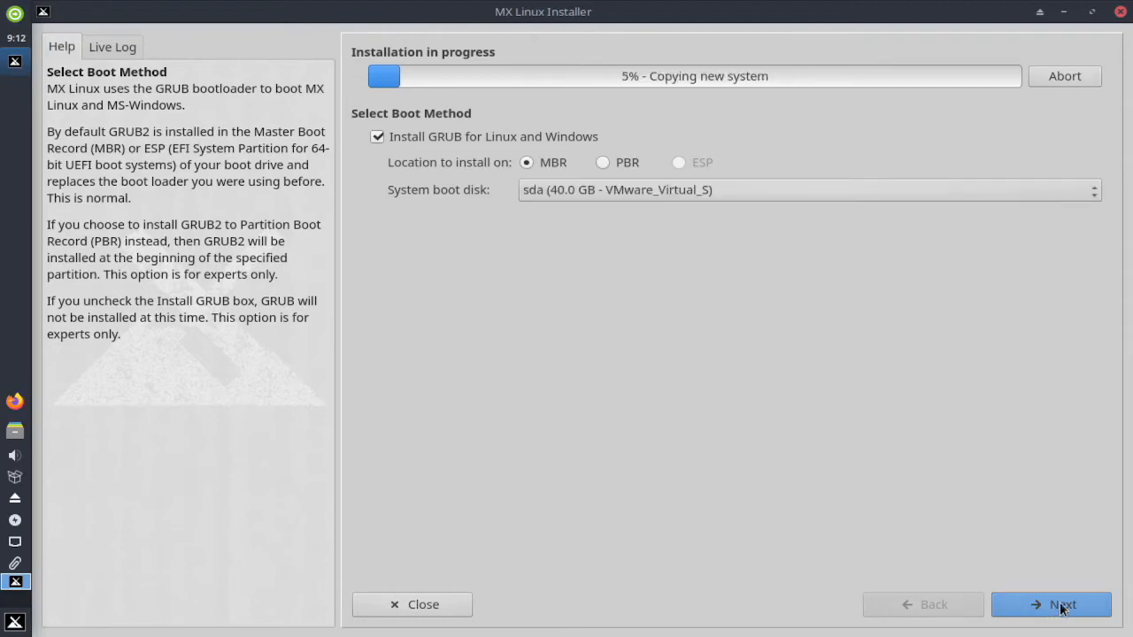
pyautogui.click(1062, 607)
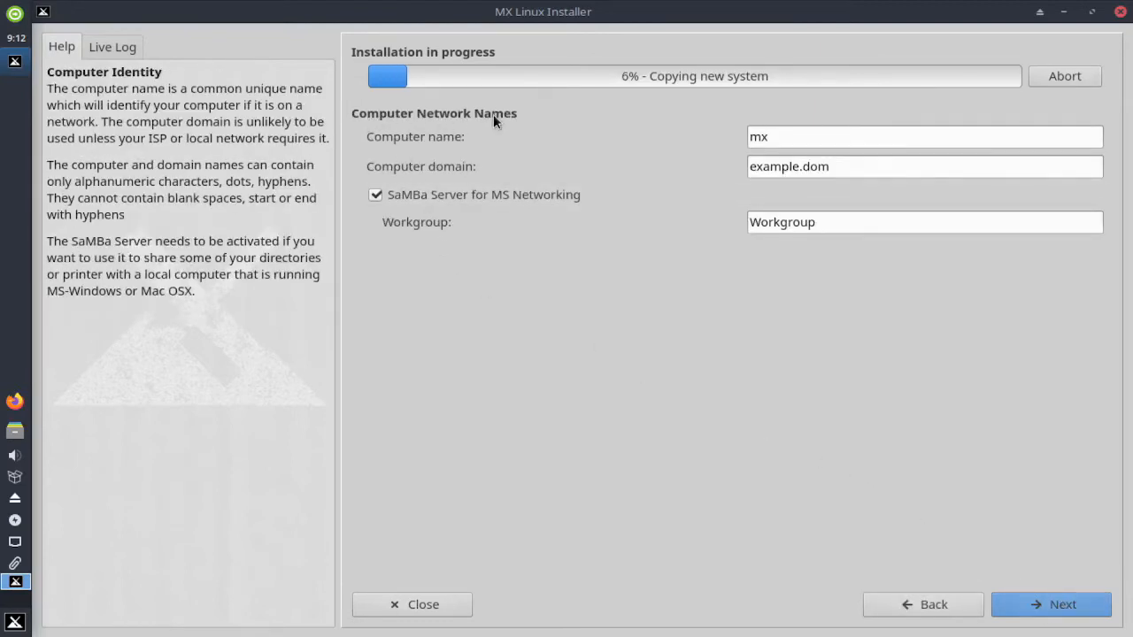
# - Replace computer name mx with rhesus and domain example.dom with rhesus.com
pyautogui.doubleClick(775, 136)
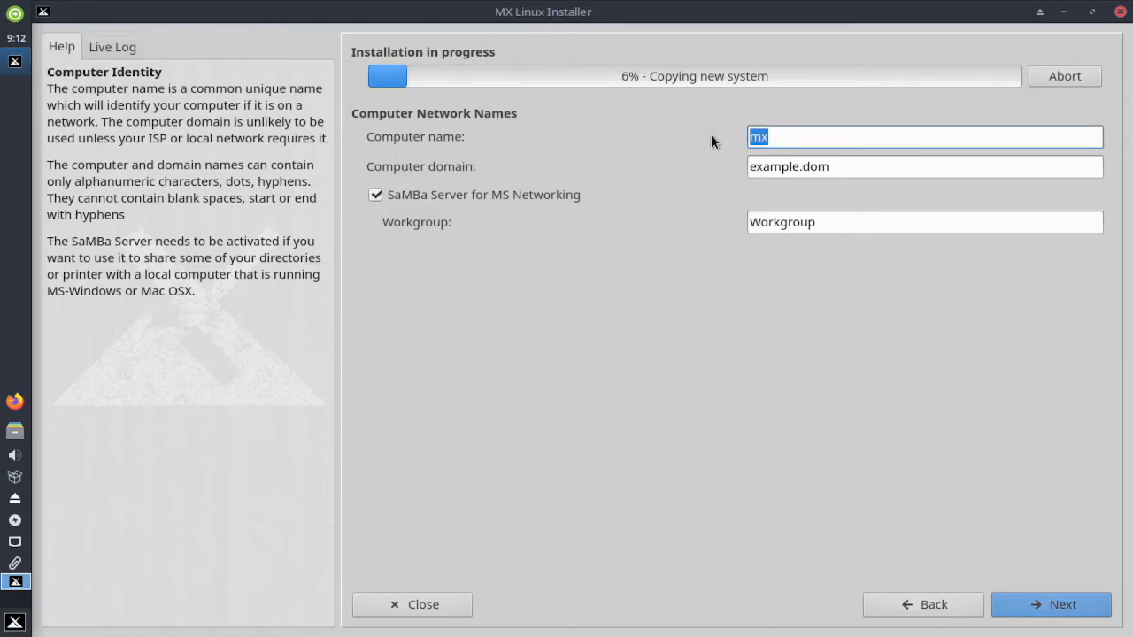
pyautogui.write('rhesus')
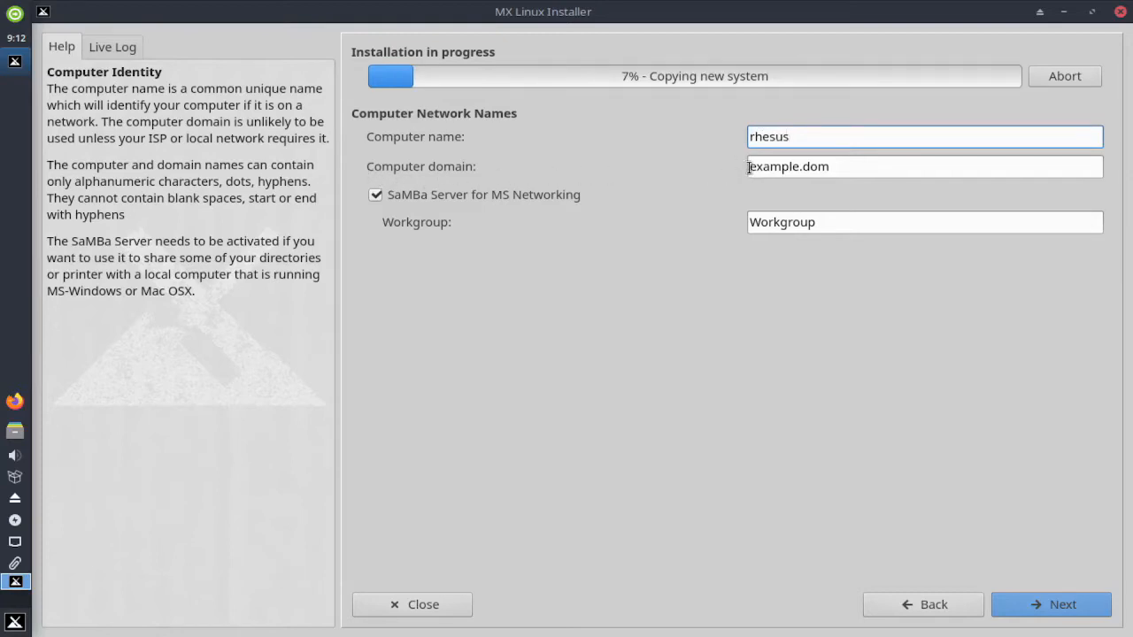
pyautogui.moveTo(749, 167); pyautogui.dragTo(847, 167)
pyautogui.write('r')
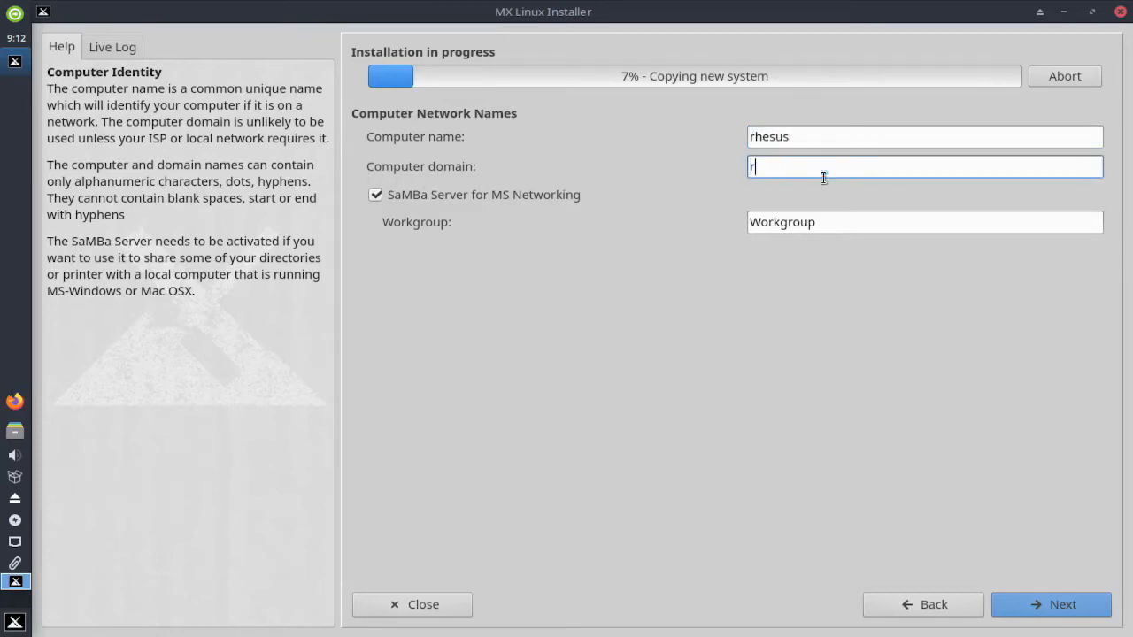
pyautogui.write('hesus.com')
pyautogui.click(1051, 606)
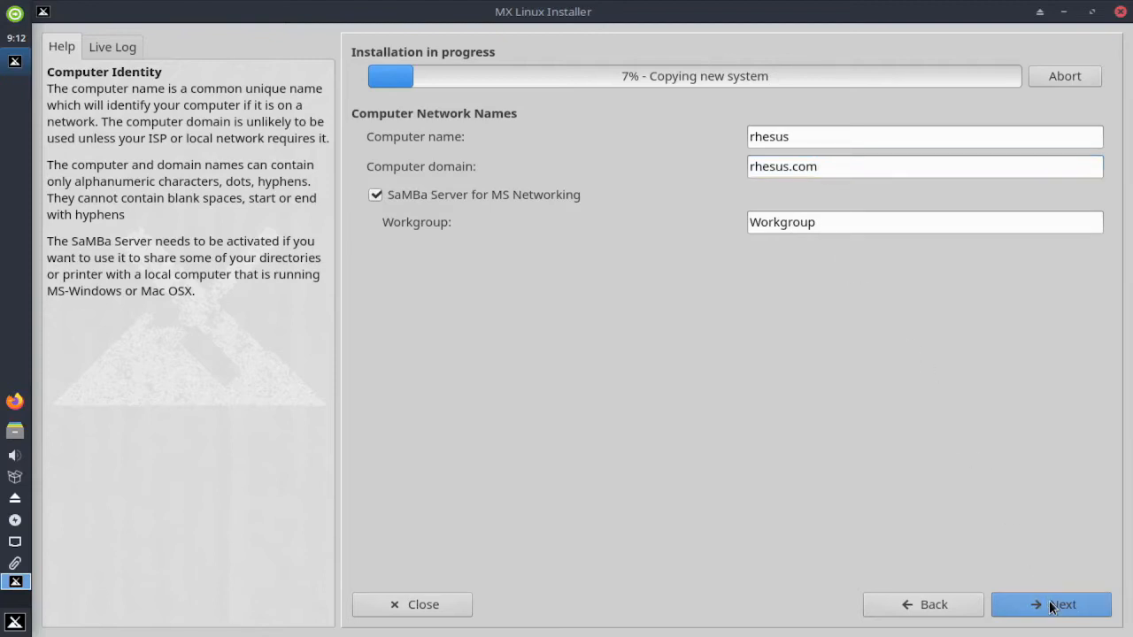
pyautogui.click(1052, 606)
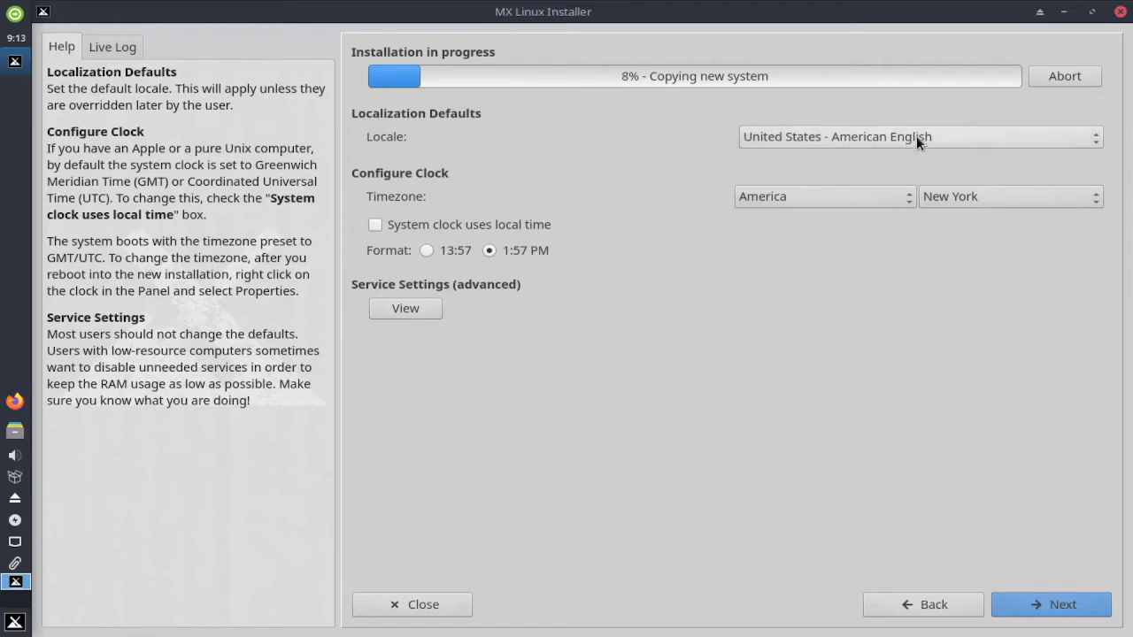
# - Keep the American English locale and set the timezone to Asia/Manila
pyautogui.click(1097, 139)
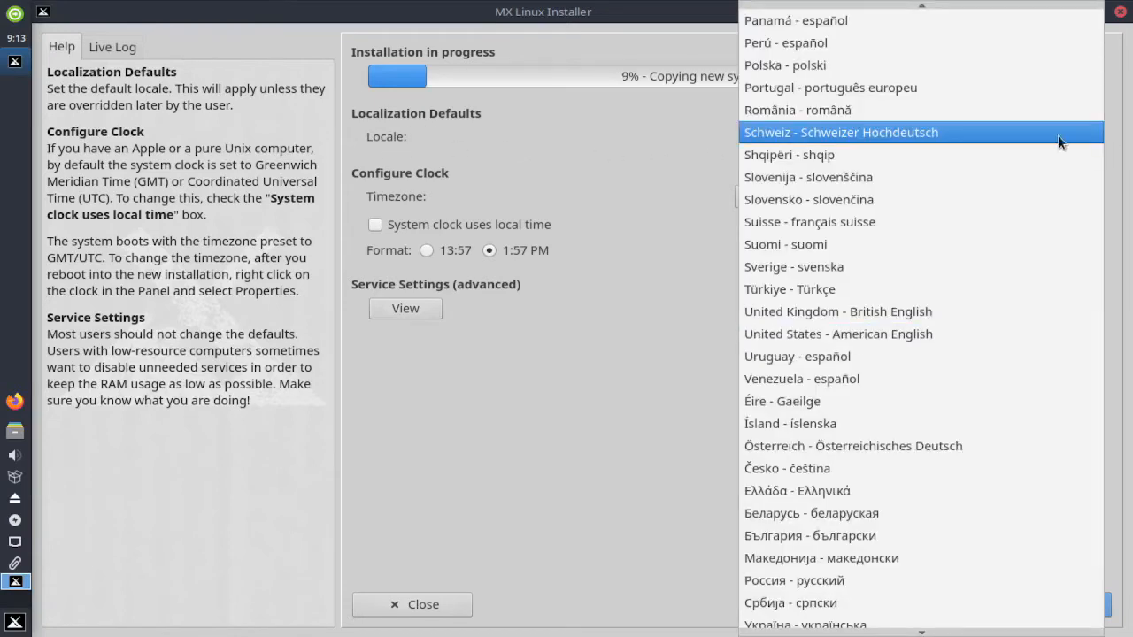
pyautogui.click(634, 142)
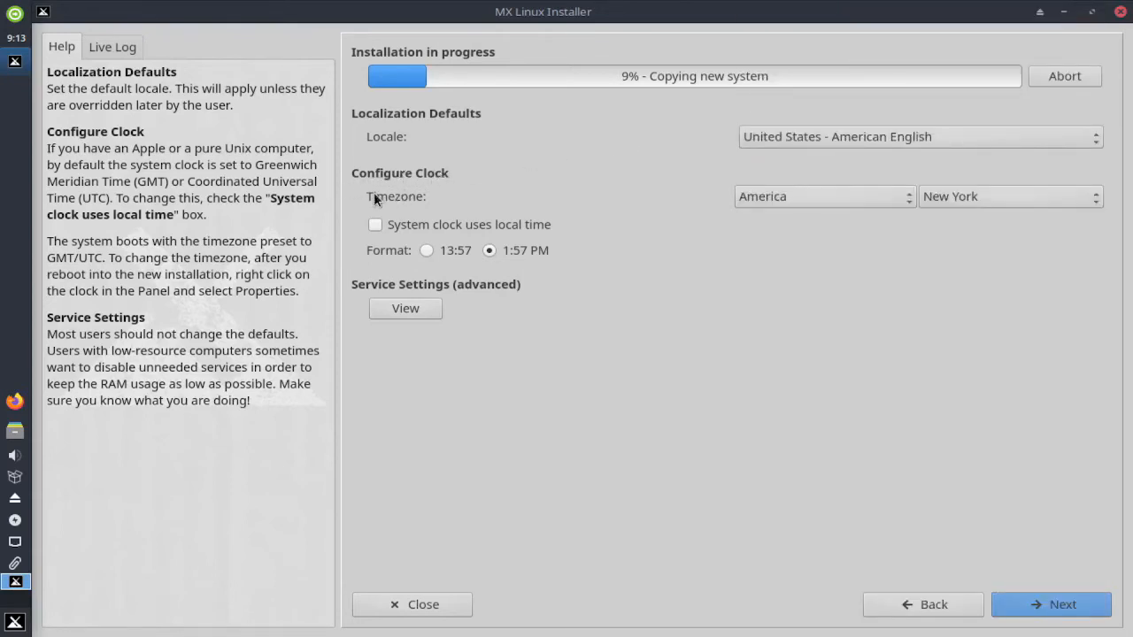
pyautogui.click(908, 196)
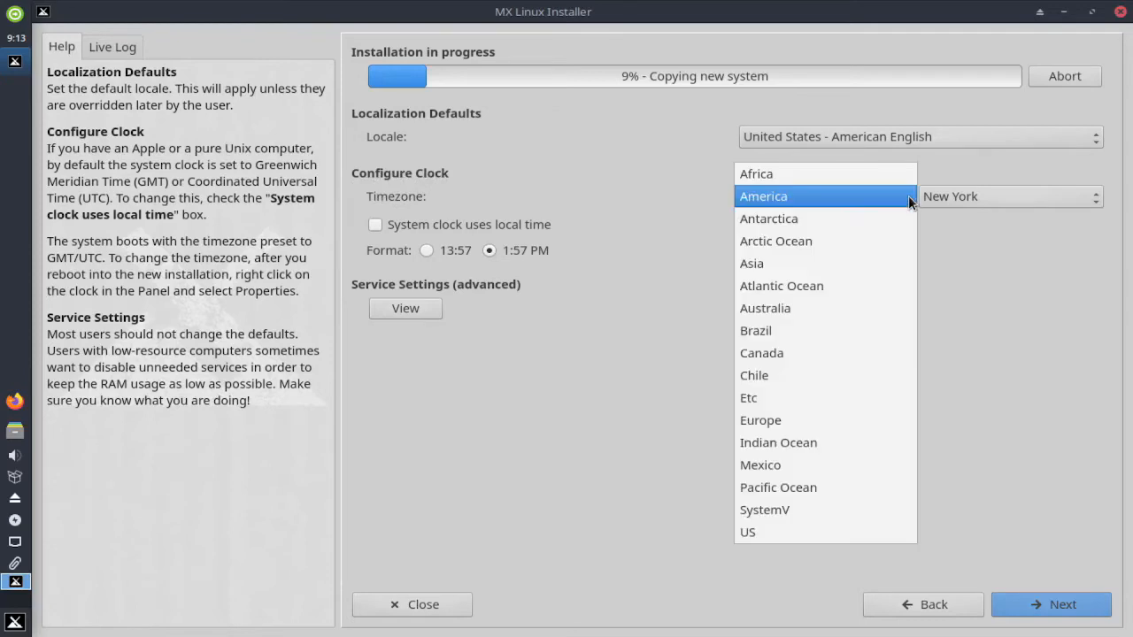
pyautogui.click(760, 266)
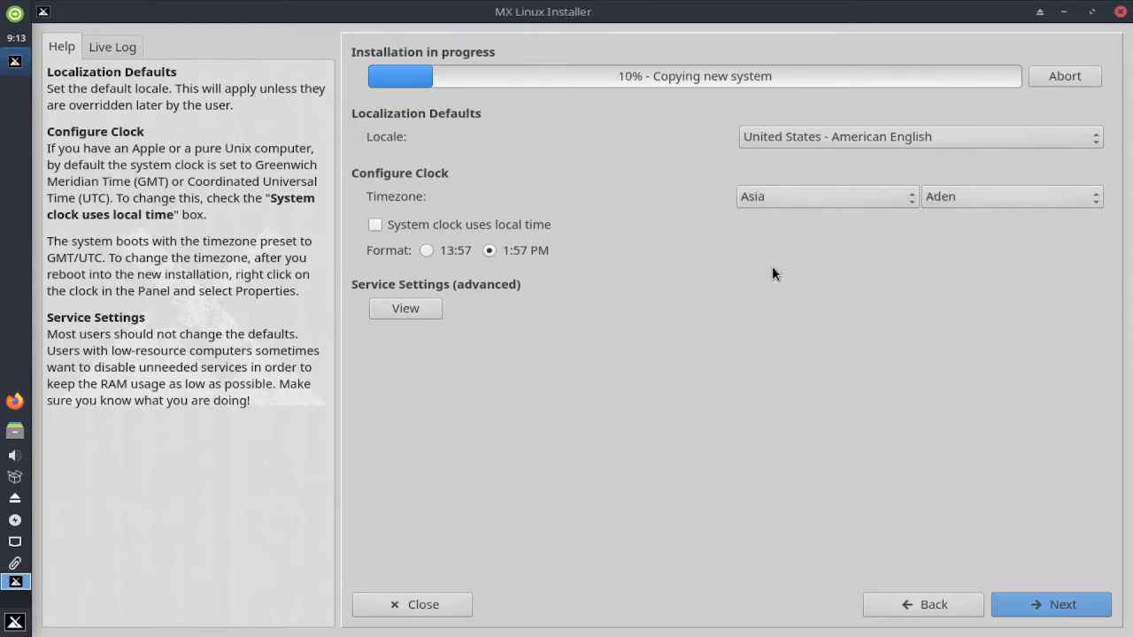
pyautogui.click(1097, 204)
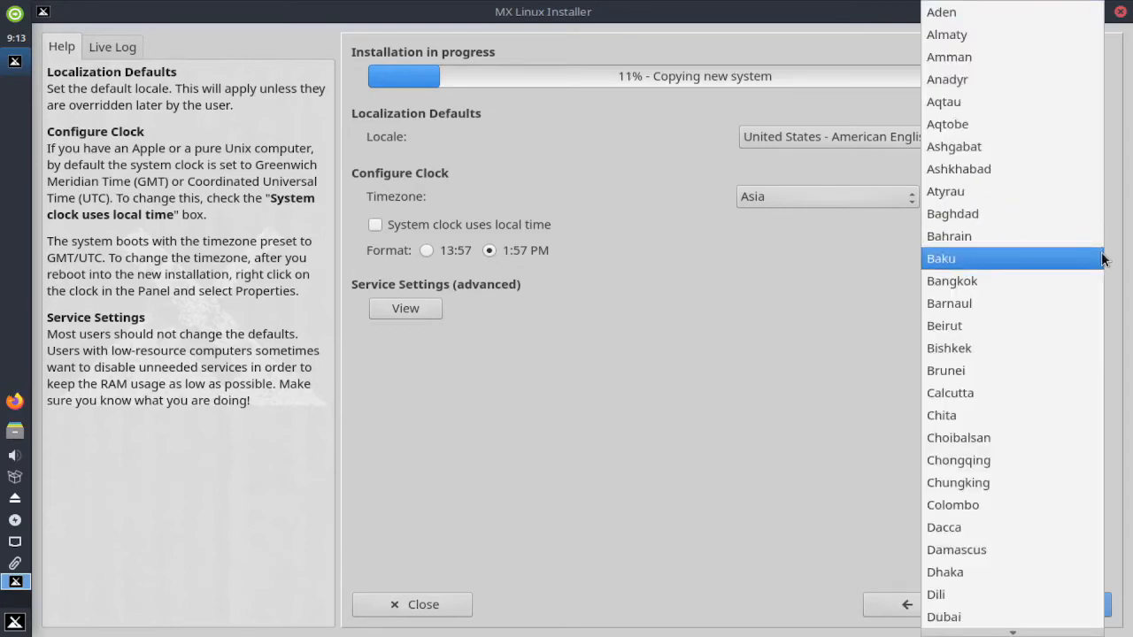
pyautogui.scroll(-3, 1044, 457)
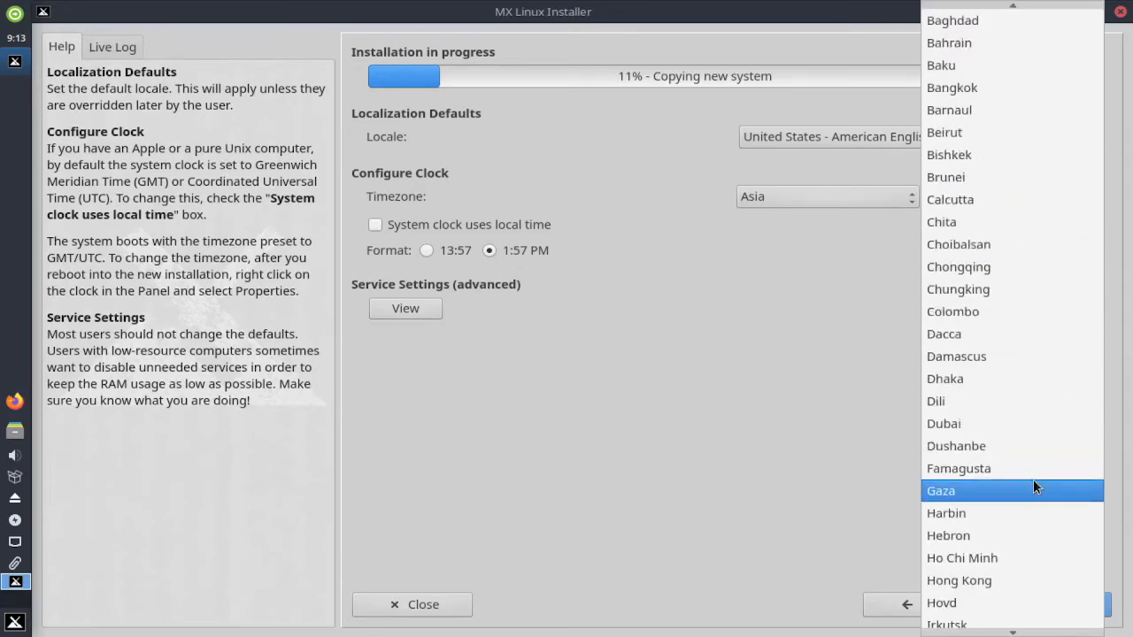
pyautogui.scroll(-12, 1034, 483)
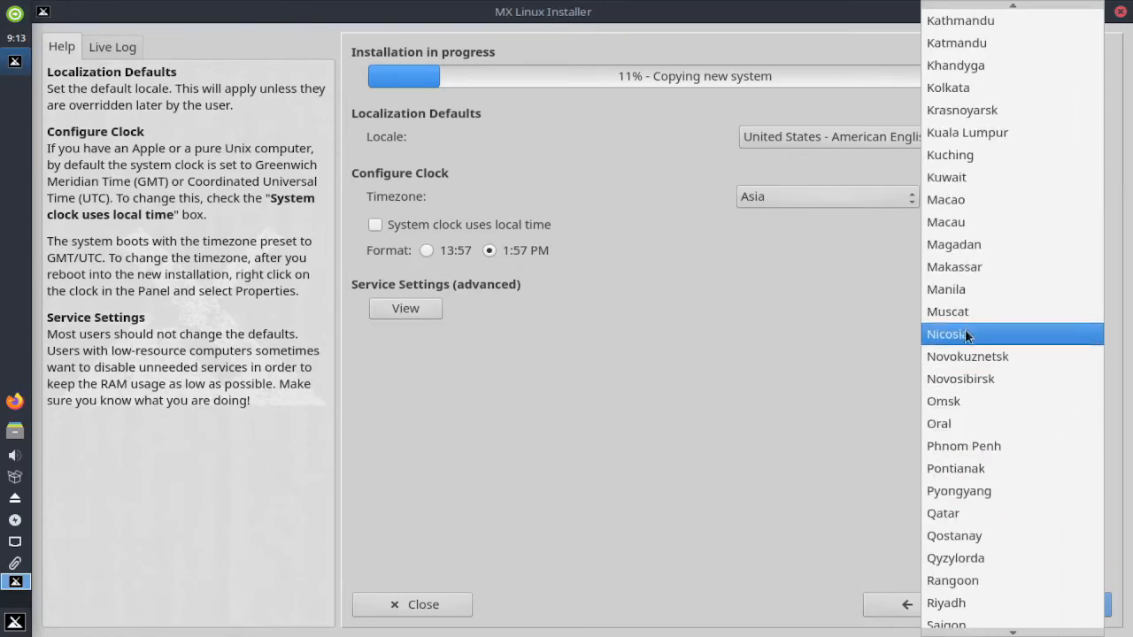
pyautogui.click(952, 291)
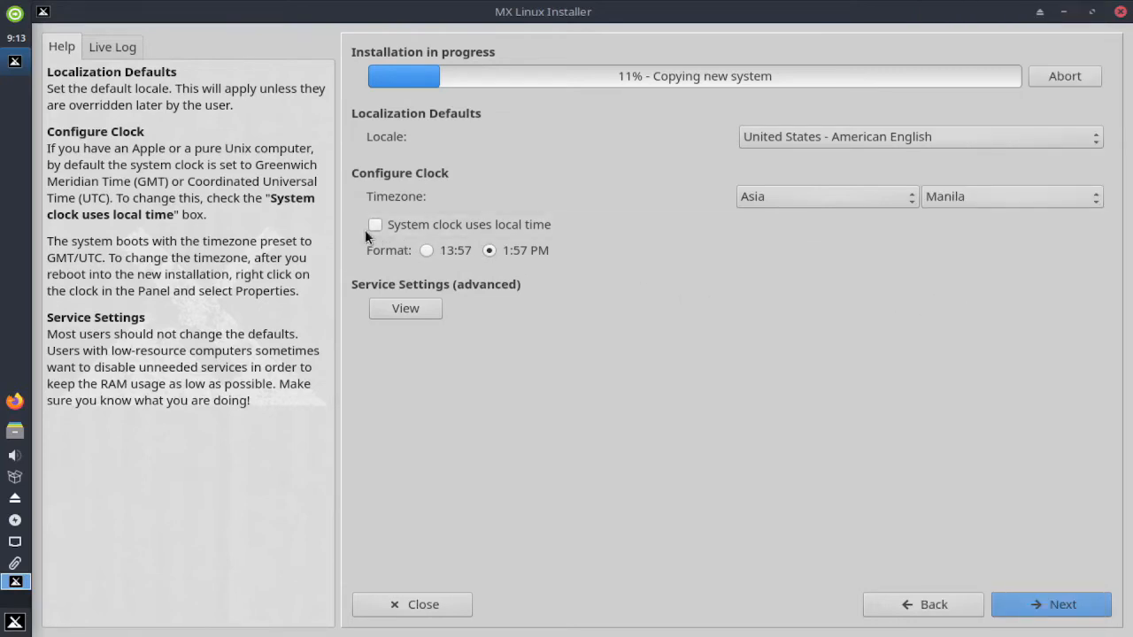
# - Review the startup services, keep all defaults enabled, and proceed to user setup
pyautogui.click(402, 307)
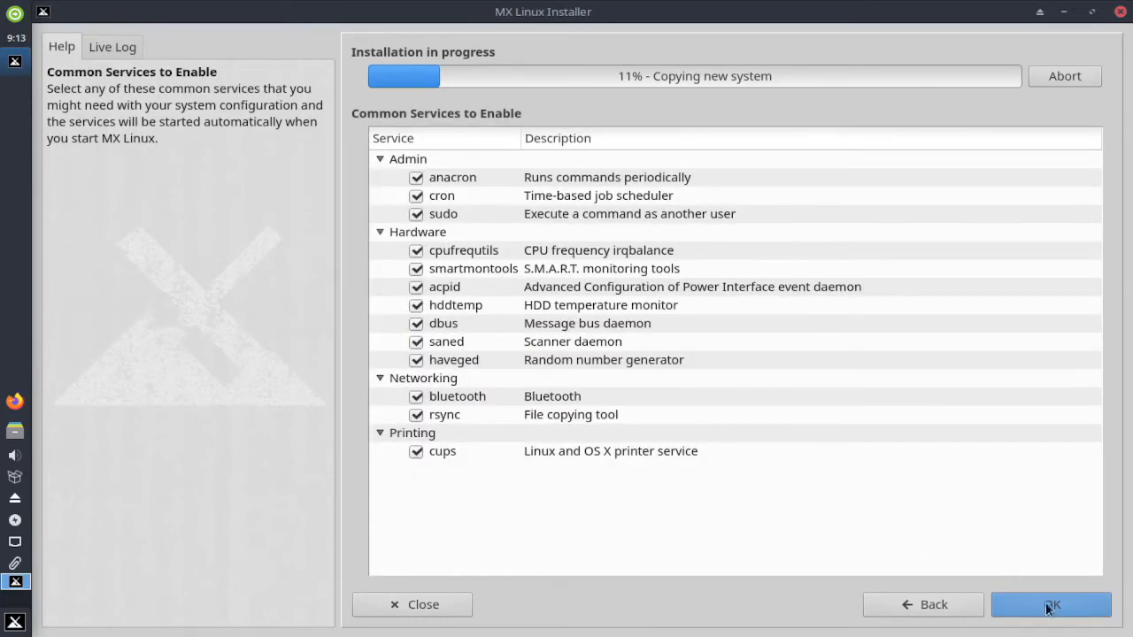
pyautogui.click(1076, 608)
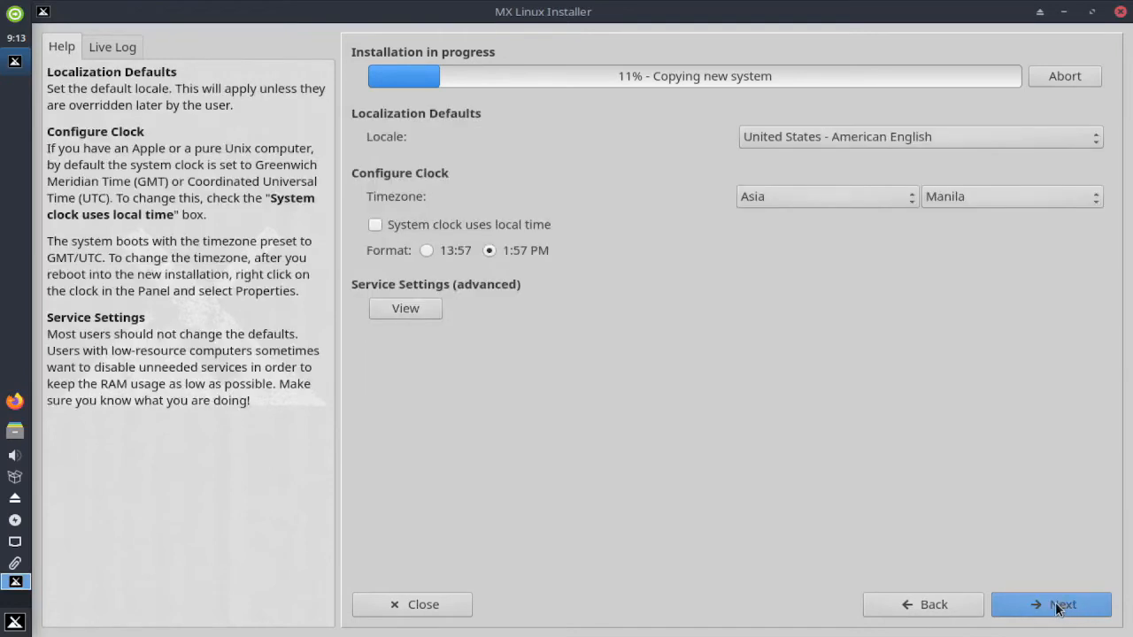
pyautogui.click(1058, 608)
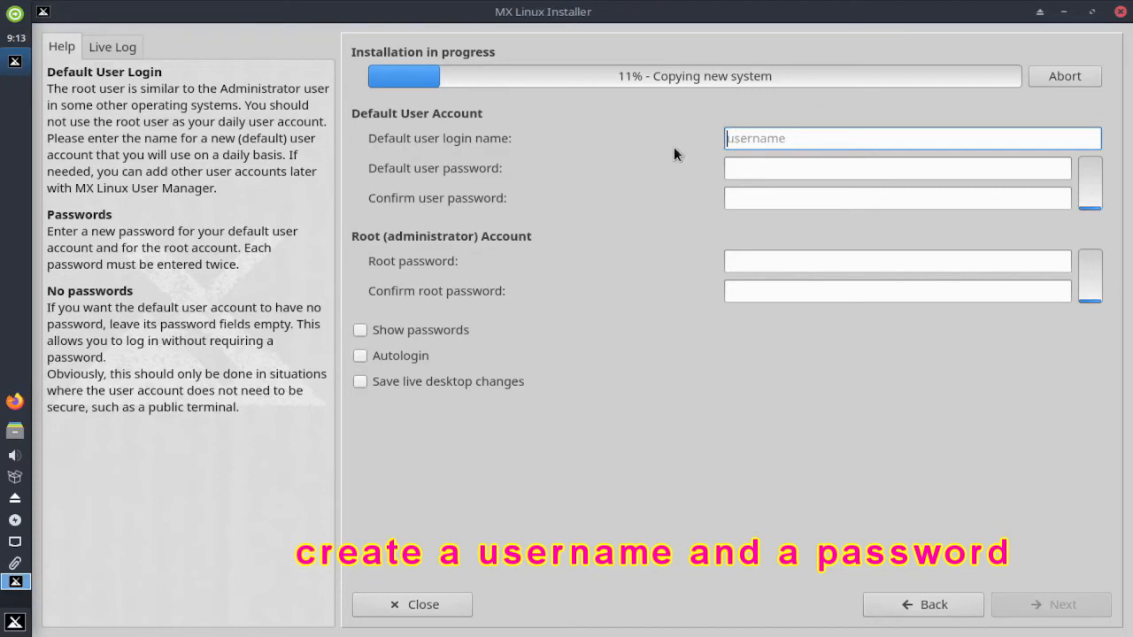
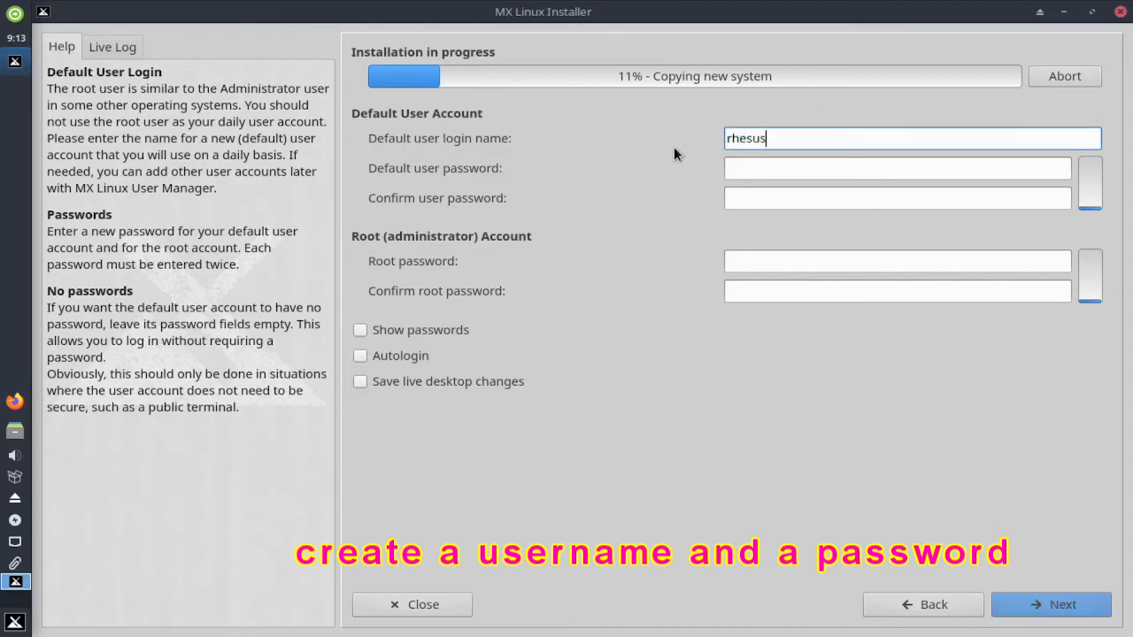
# - Set the login name to rhesus and enter the user password twice
pyautogui.press('Tab')
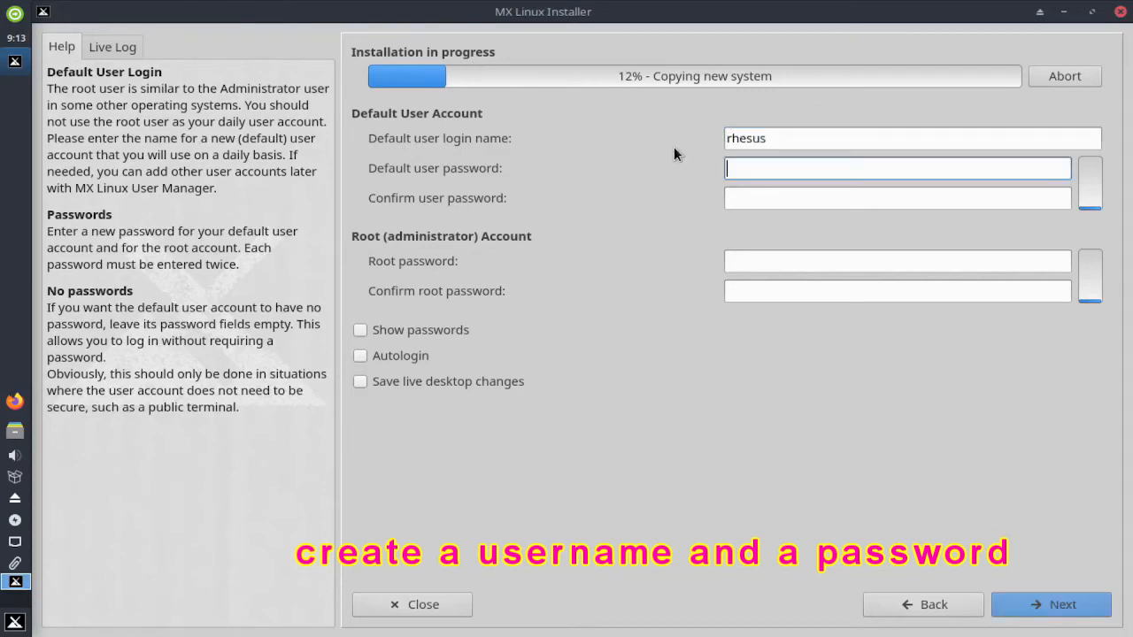
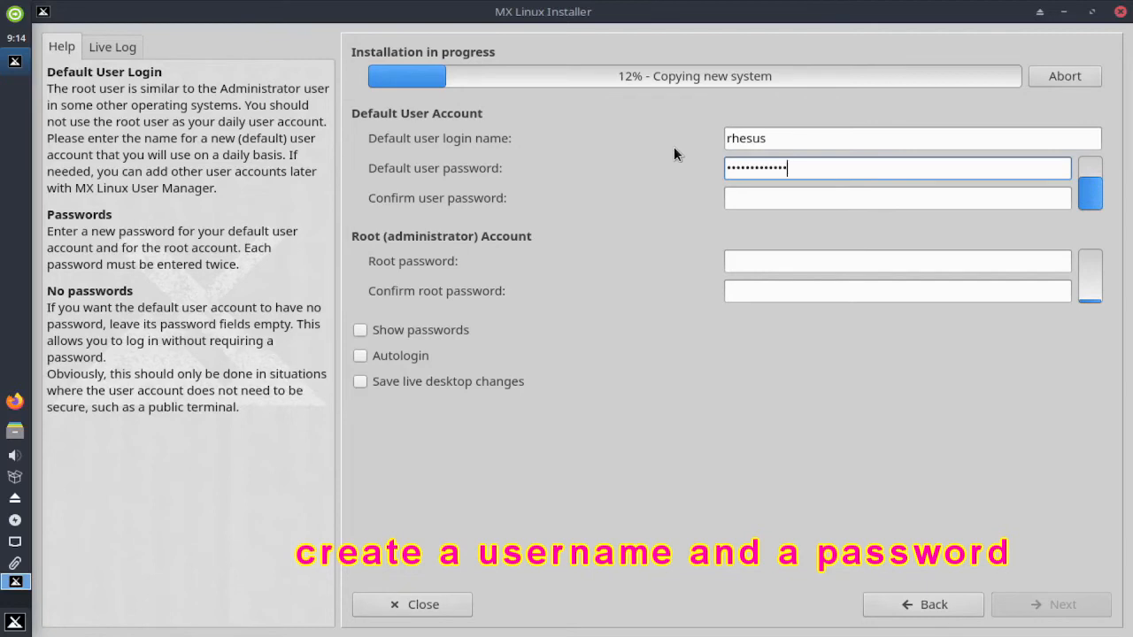
pyautogui.press('Tab')
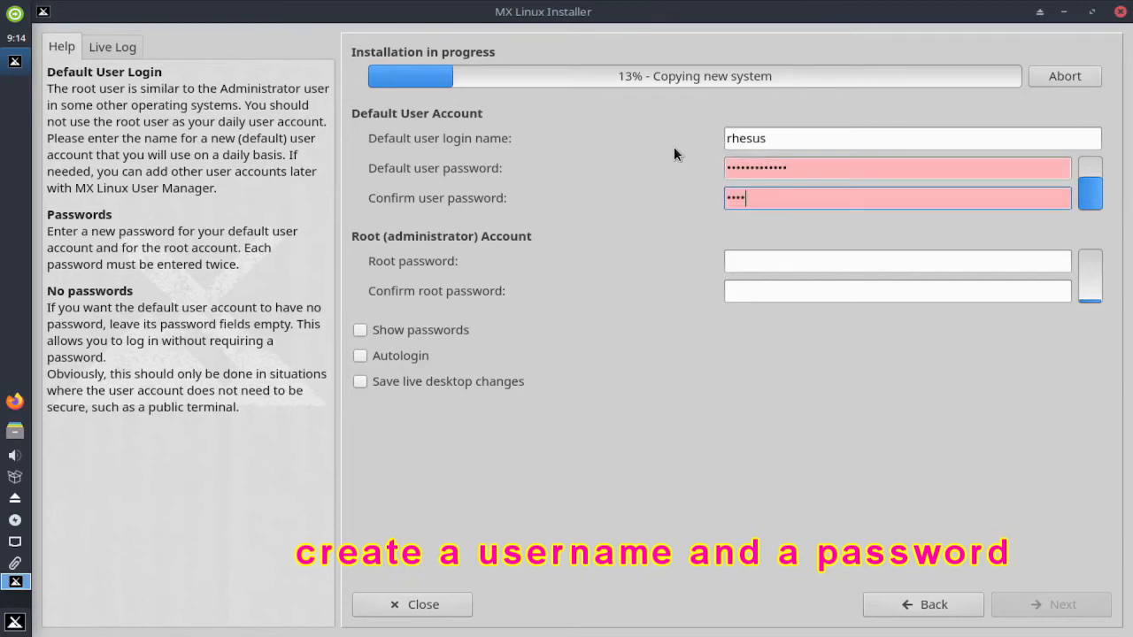
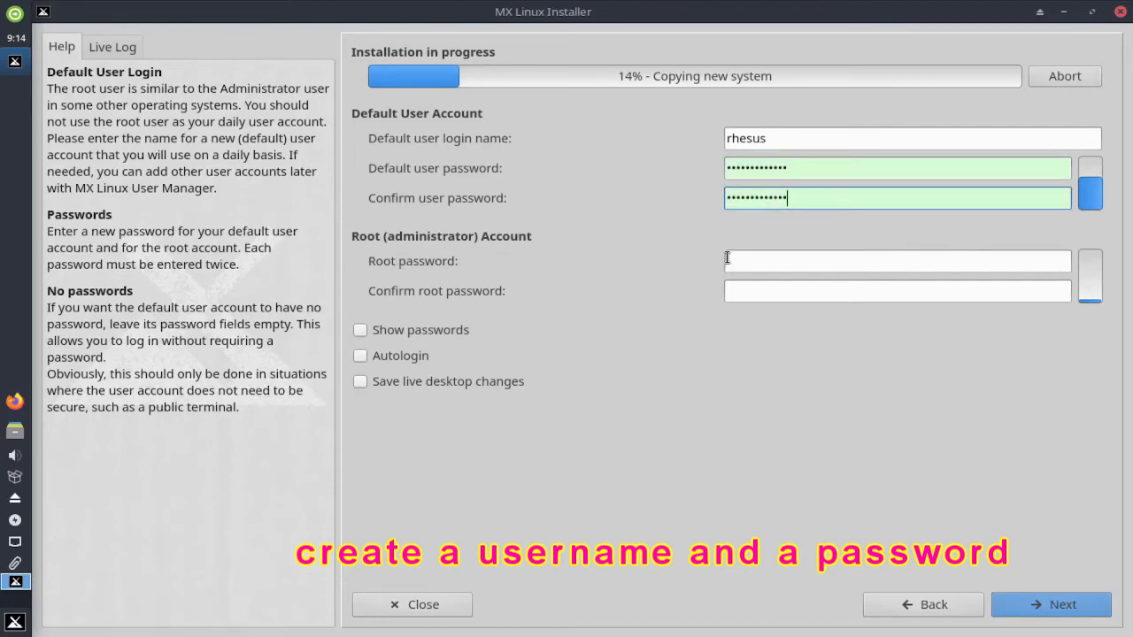
# - Enter and confirm the root password, then submit the account details
pyautogui.click(762, 261)
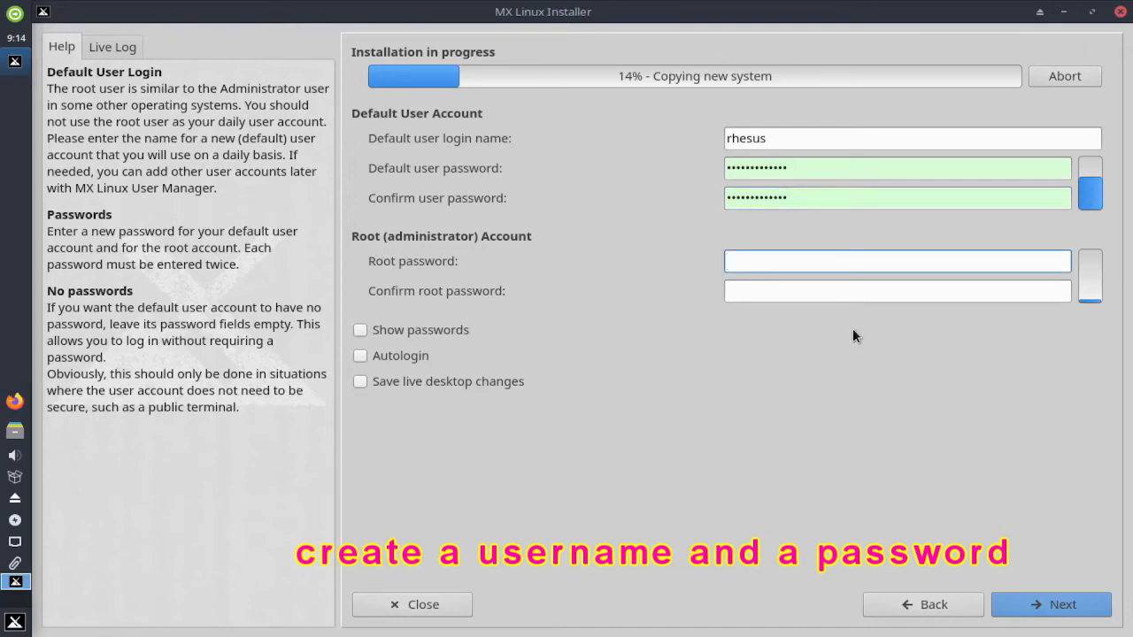
pyautogui.write('•••••••••••••')
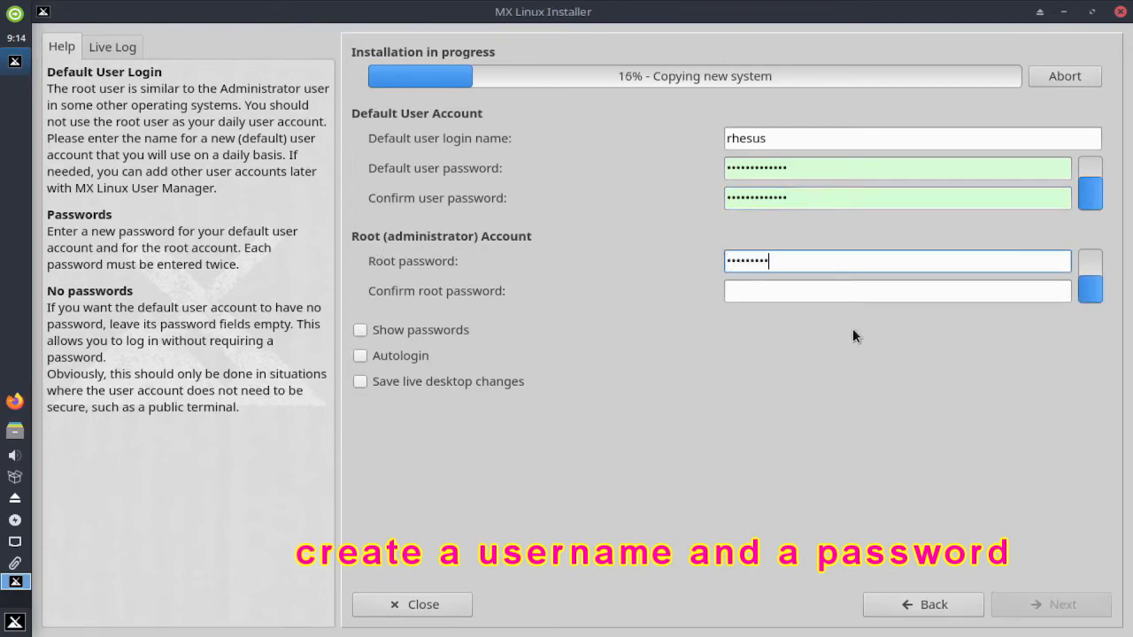
pyautogui.press('Tab')
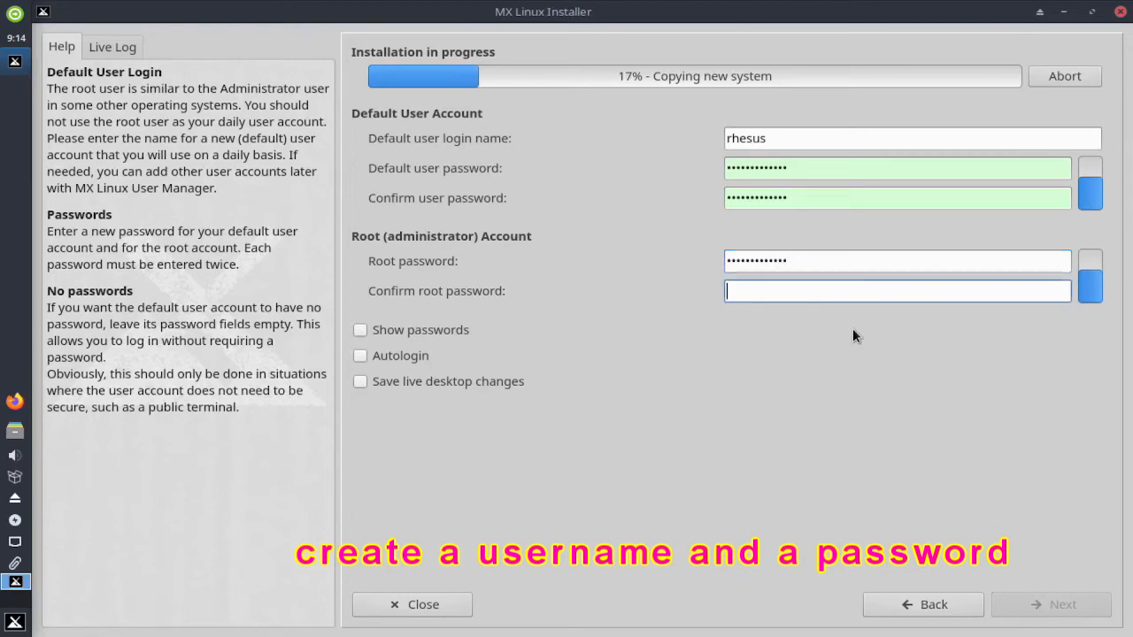
pyautogui.write('•••••••••••')
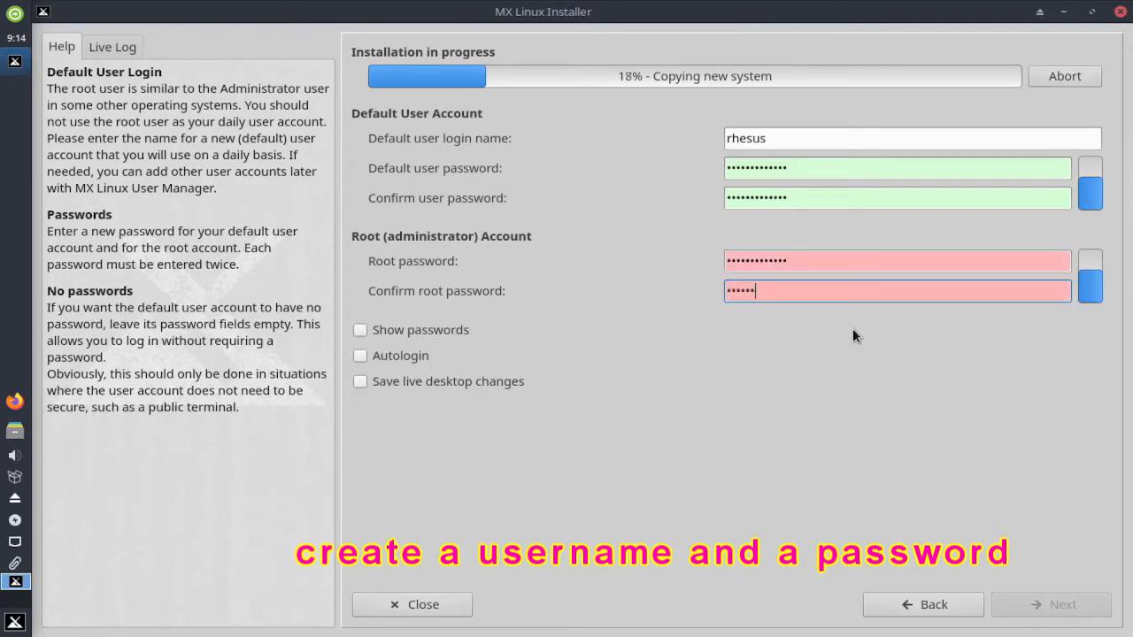
pyautogui.write('••')
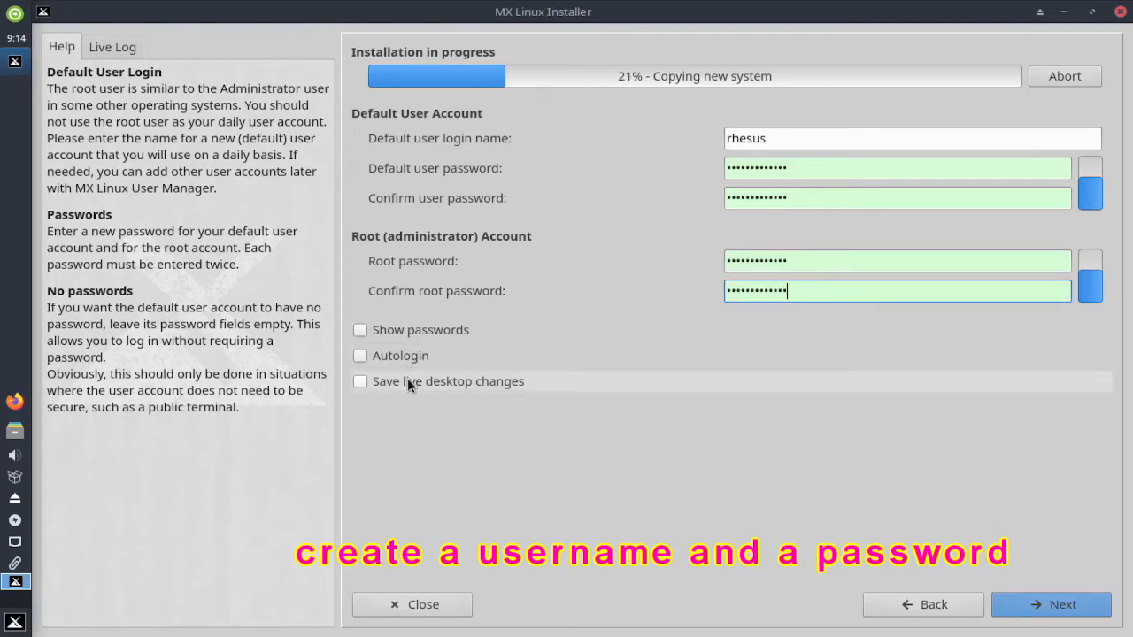
pyautogui.click(1068, 607)
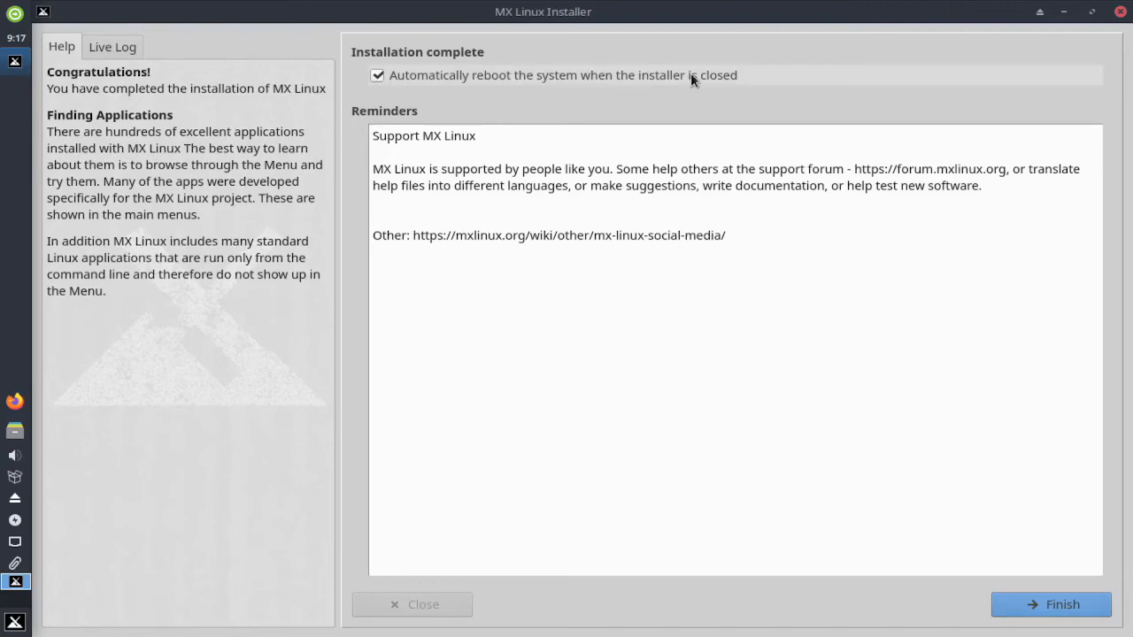
# - Finish the installation with automatic reboot left enabled
pyautogui.click(1062, 605)
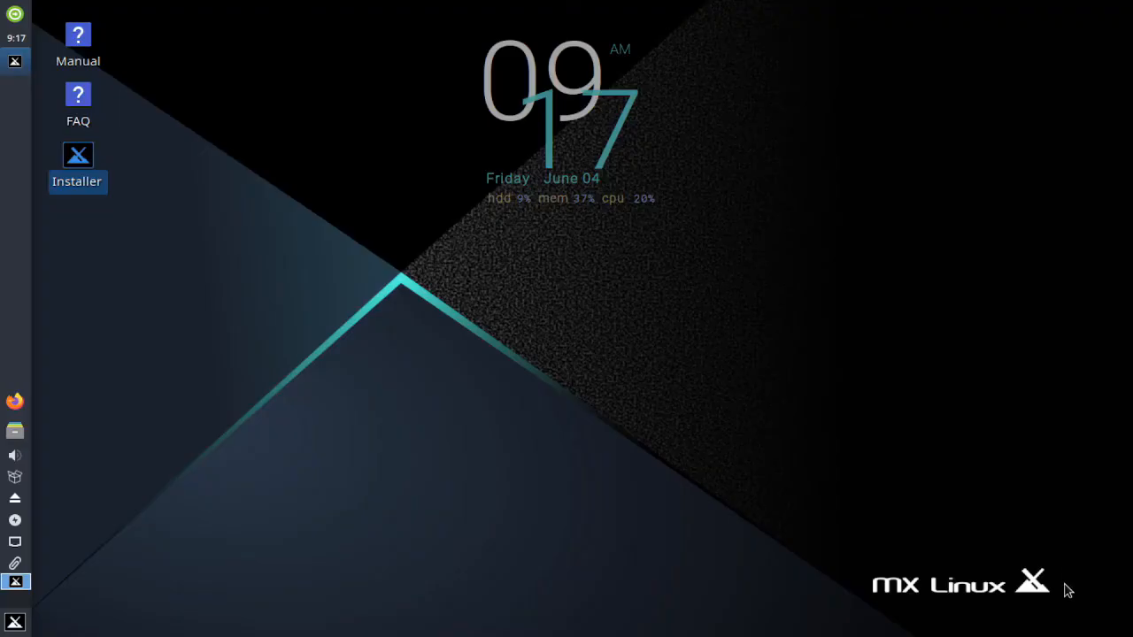